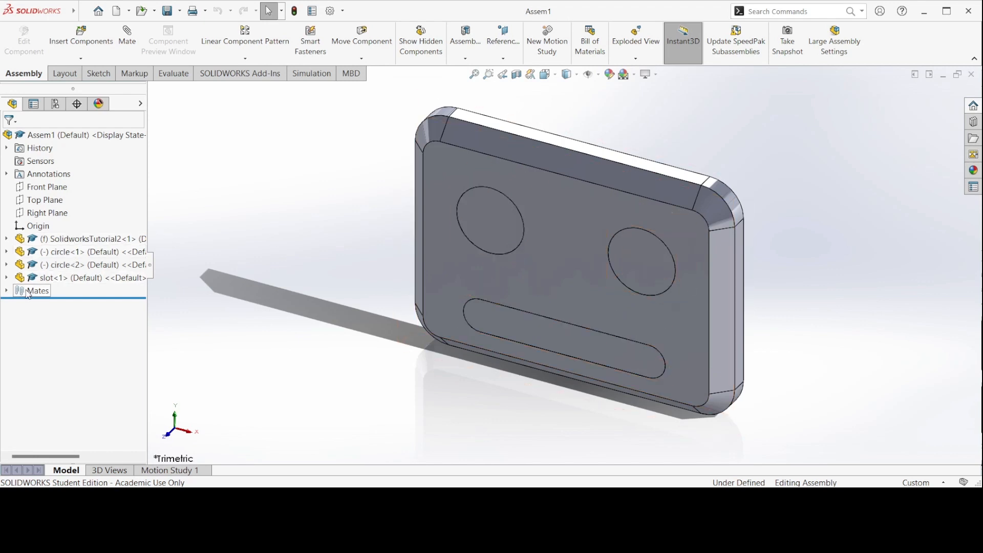
Inspect the assembly's existing concentric and coincident mates by highlighting the geometry they reference in the model
click(7, 291)
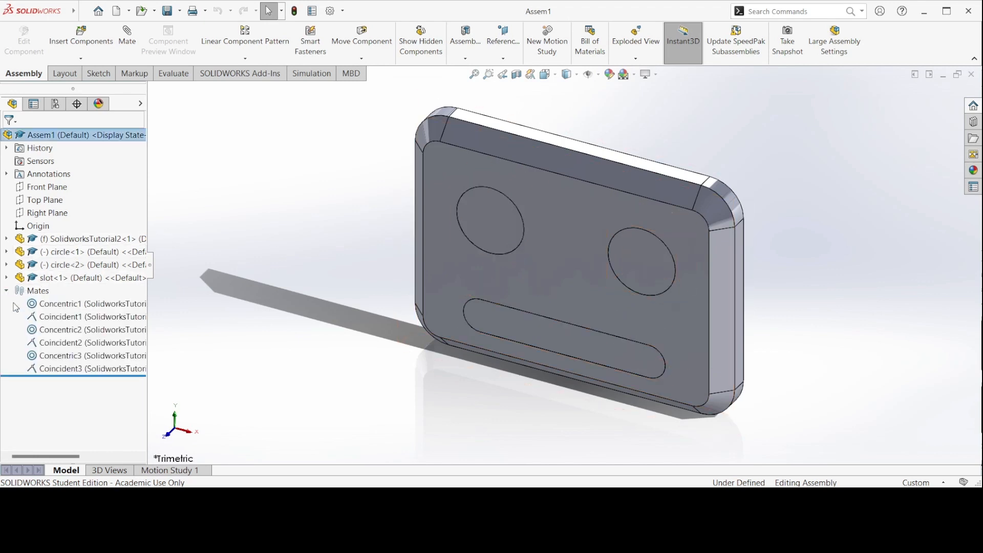
drag(13, 303, 120, 374)
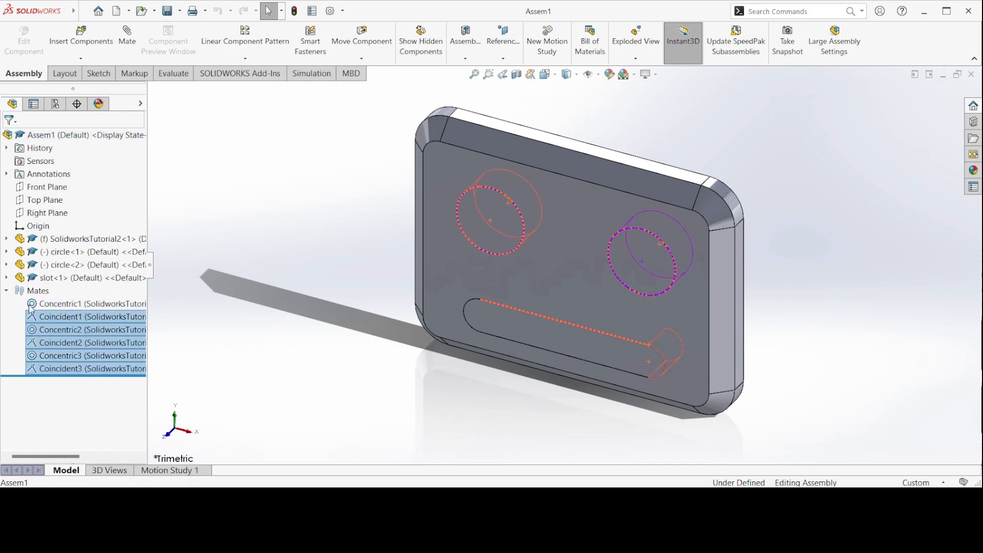
ctrl+click(48, 317)
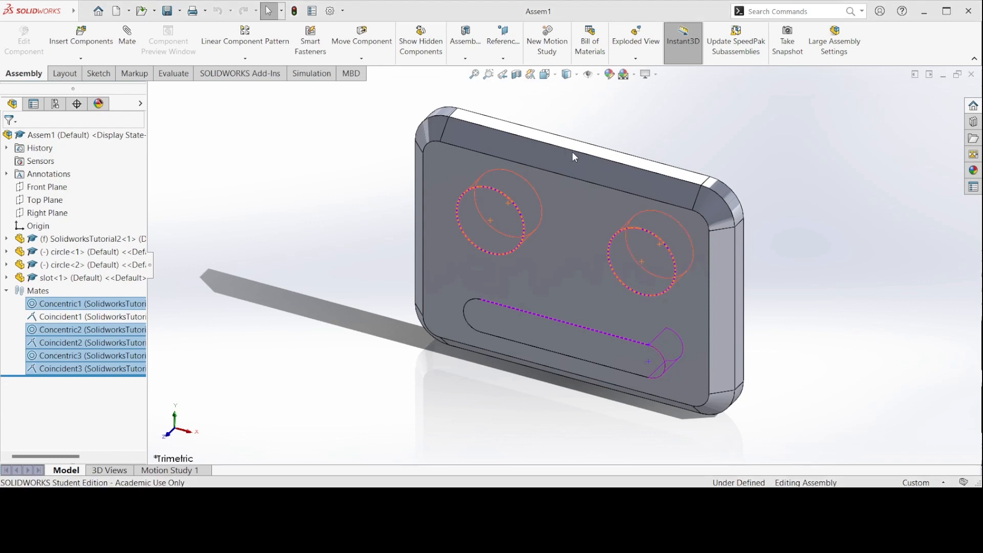
key(Delete)
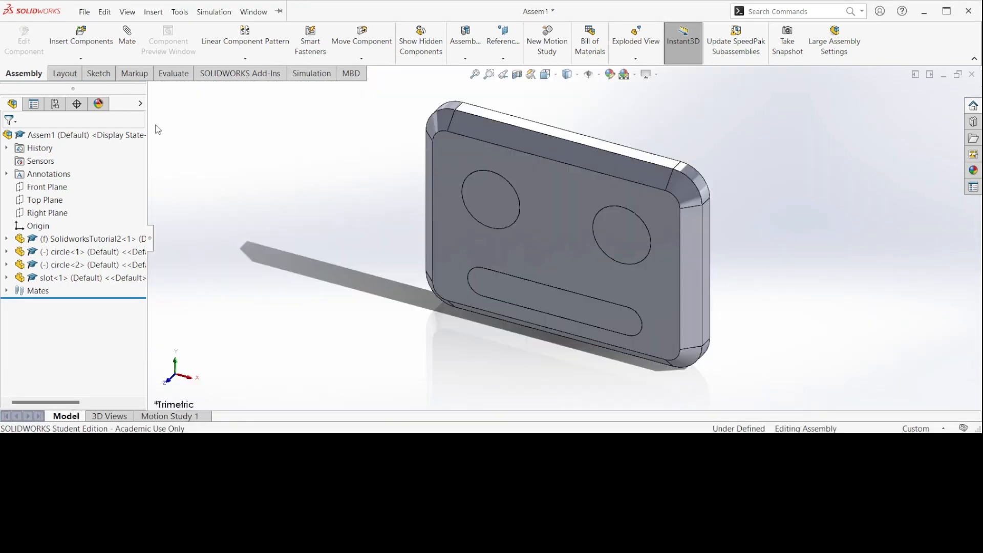
Insert the circleWithPropeller part, rotating it in 90° increments until its propeller faces forward, and place it to the left of the face plate
click(81, 41)
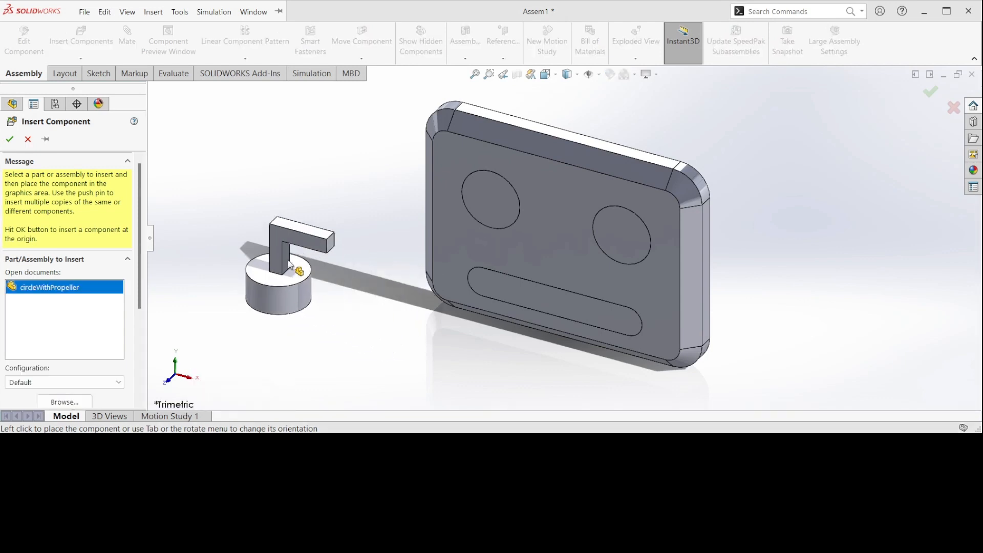
click(318, 279)
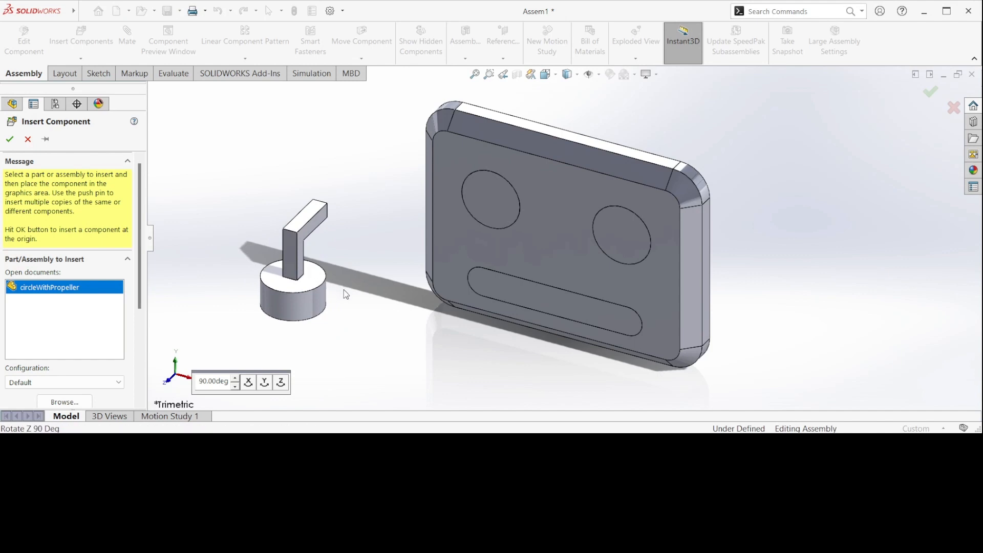
click(344, 291)
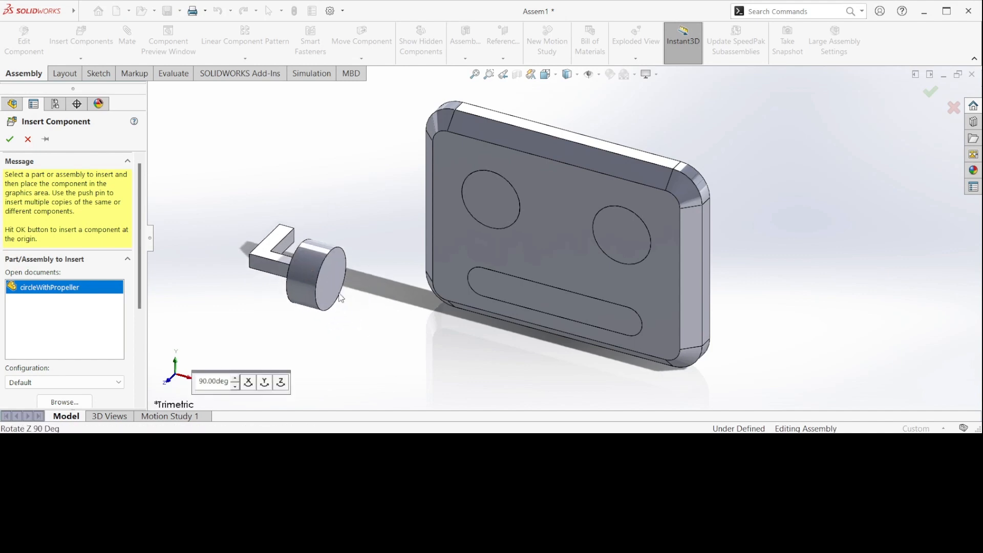
click(339, 294)
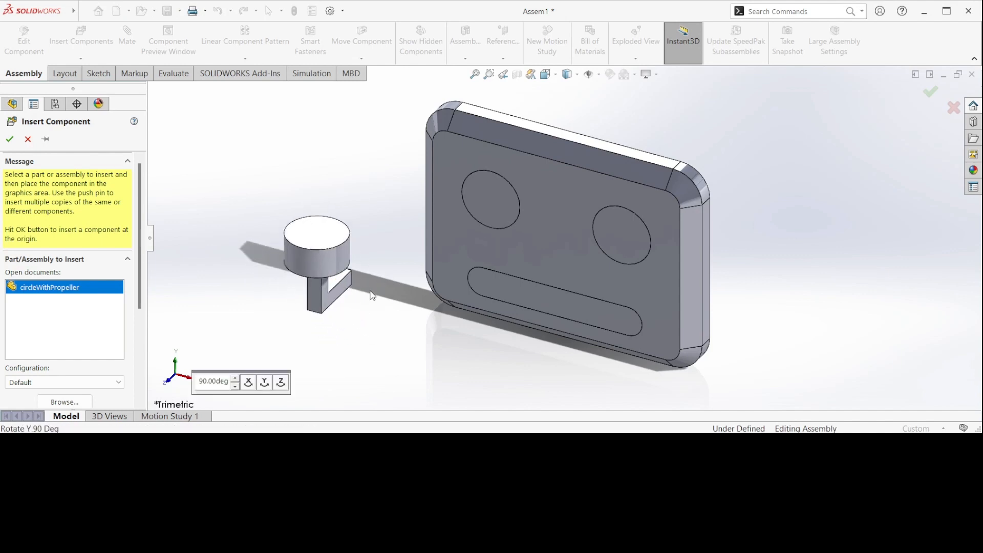
click(371, 300)
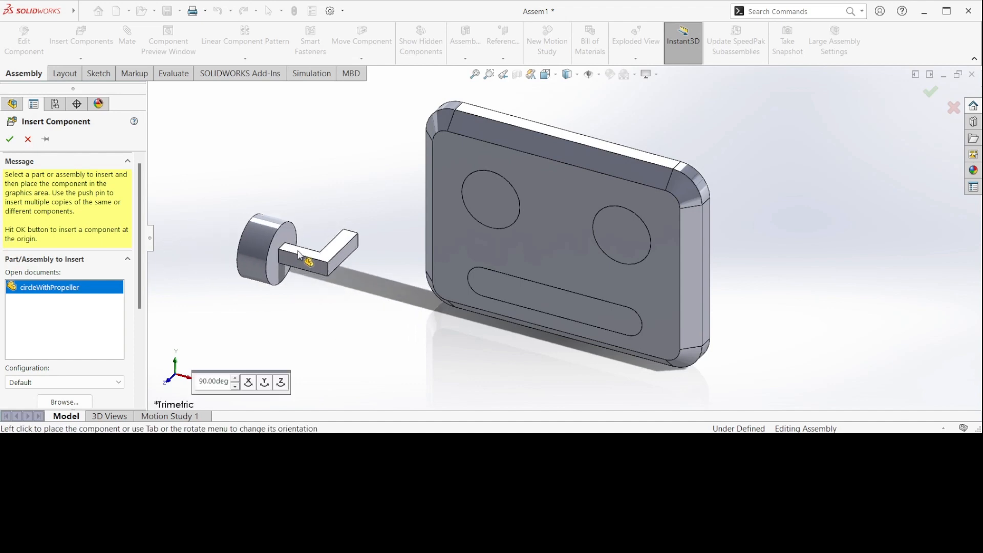
click(342, 273)
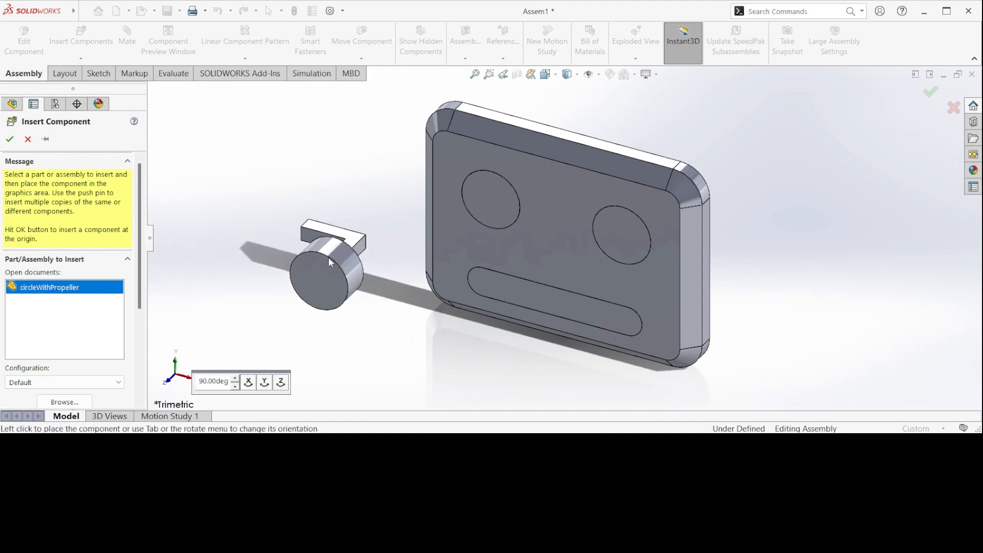
key(Tab)
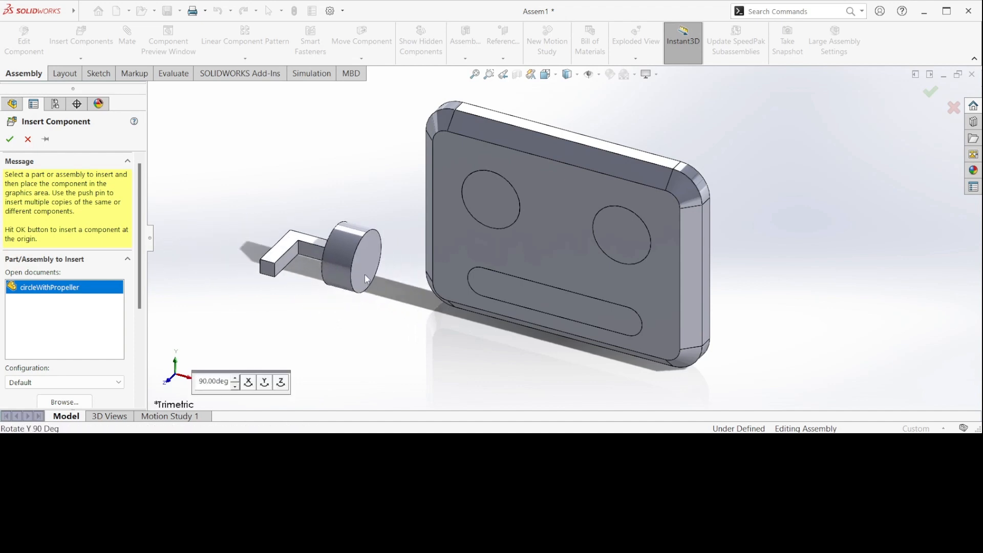
key(Tab)
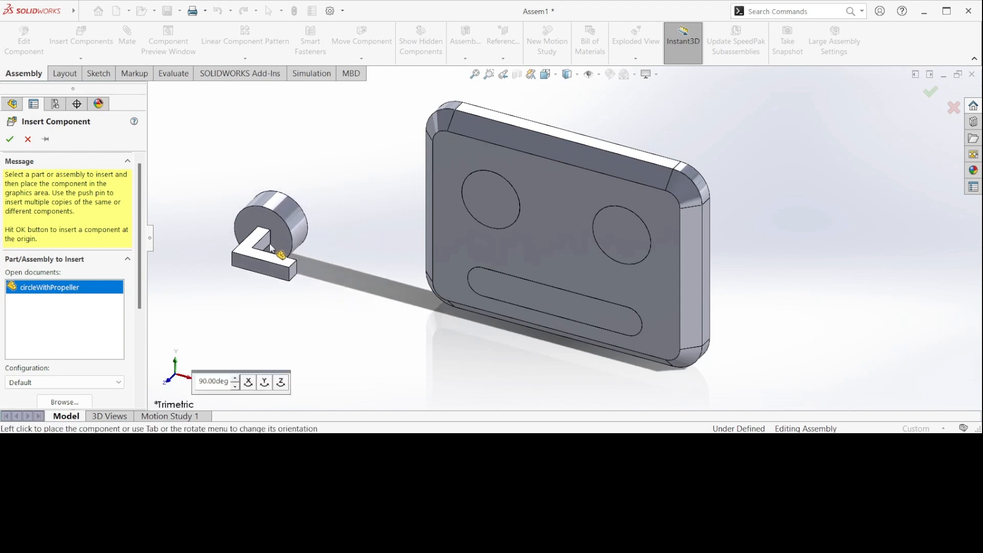
click(271, 249)
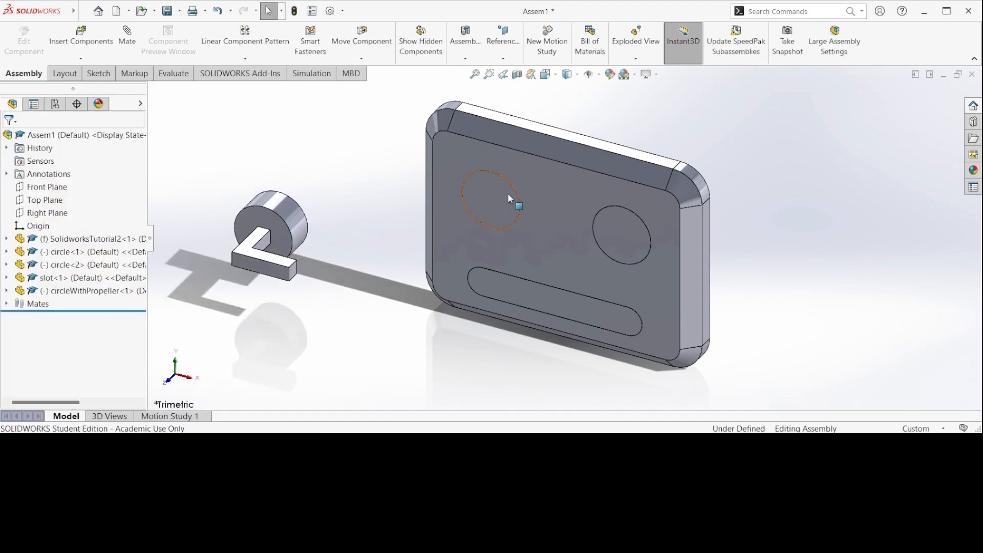
Delete the plain circle part from the plate's left eye hole and mate the circleWithPropeller cylinder concentric with that hole
click(503, 207)
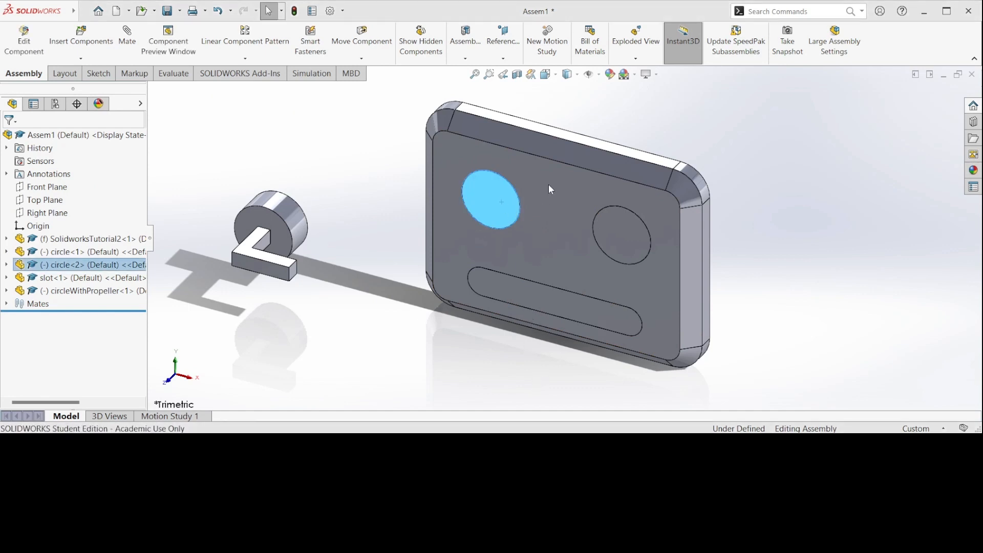
key(Delete)
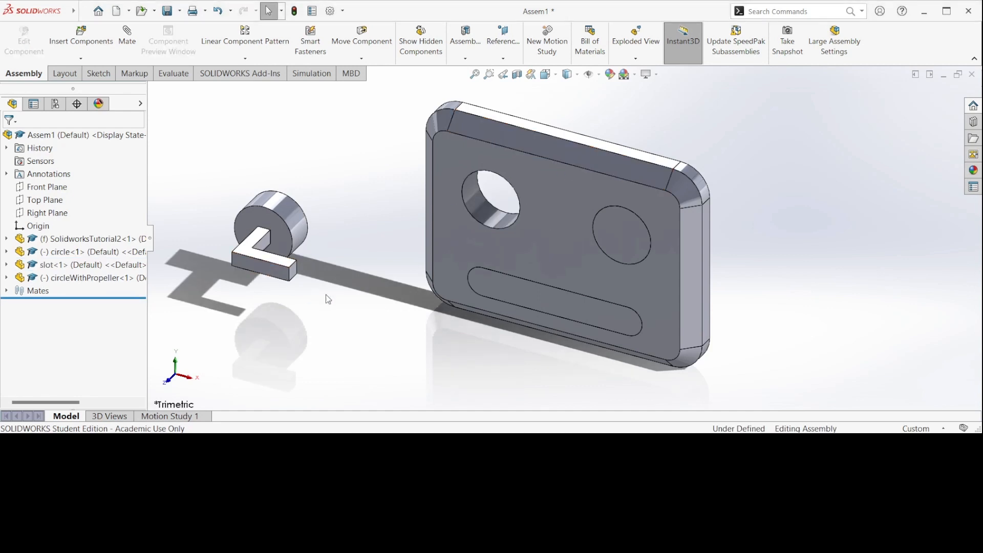
click(281, 210)
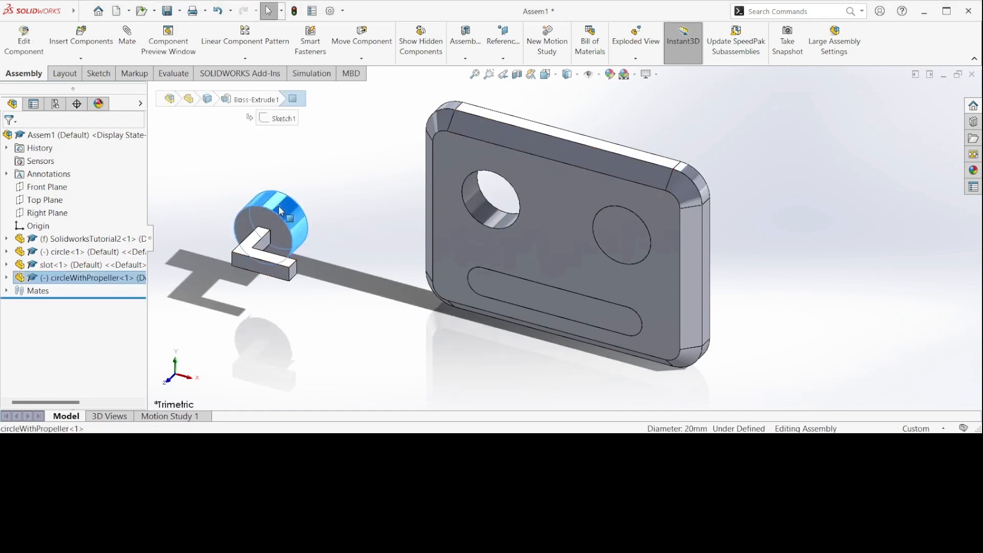
ctrl+click(482, 205)
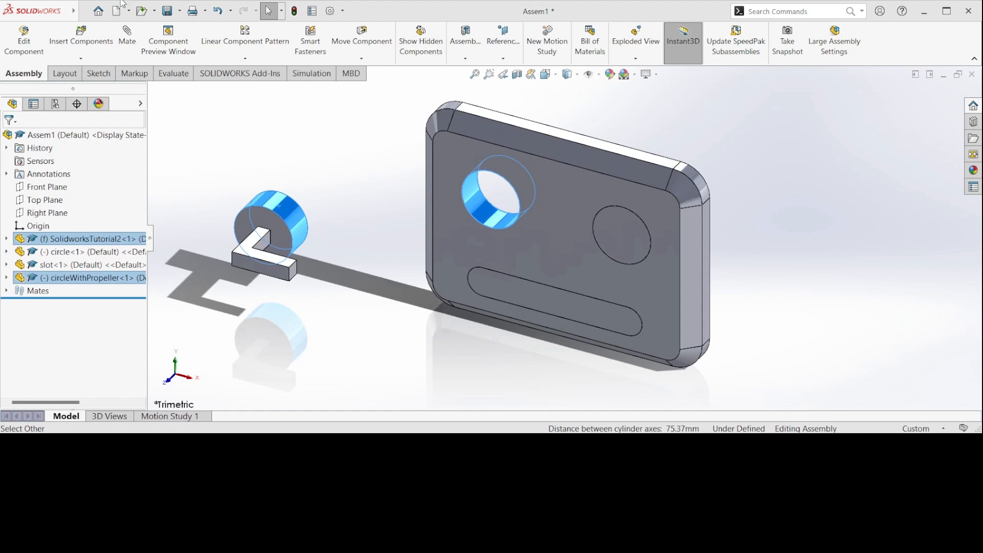
click(128, 36)
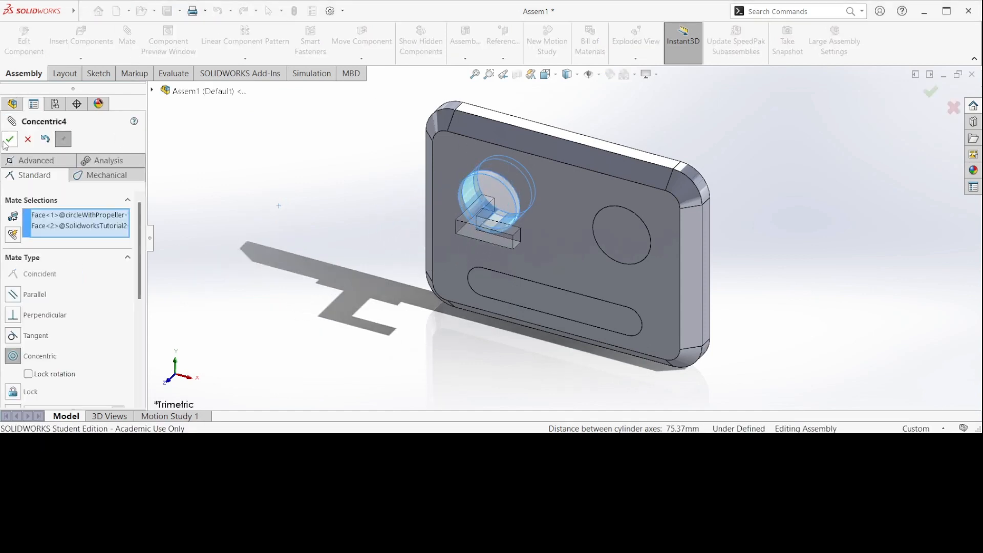
click(10, 139)
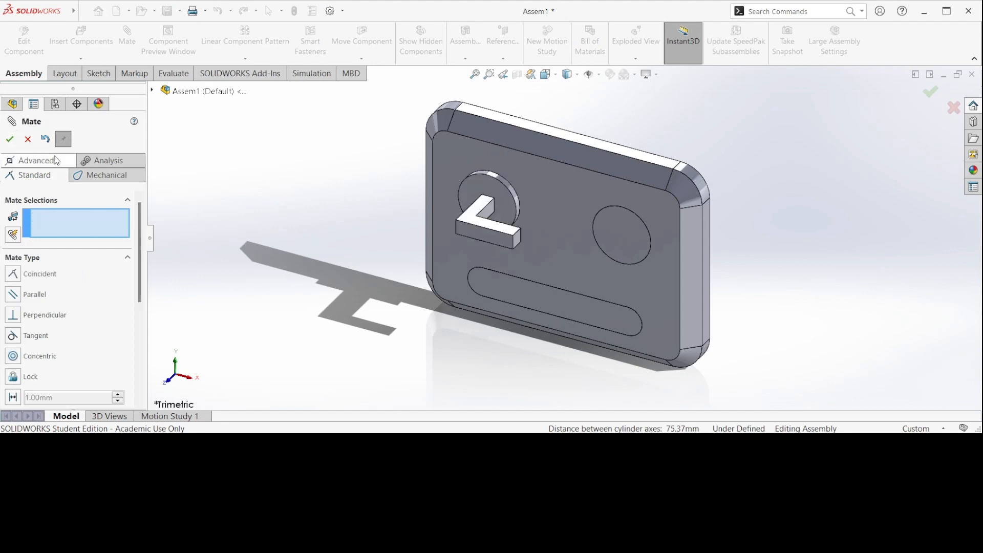
Add a tangent mate between the circleWithPropeller disc's edge and the eye hole's front edge, and rotate the propeller to point downward
click(509, 188)
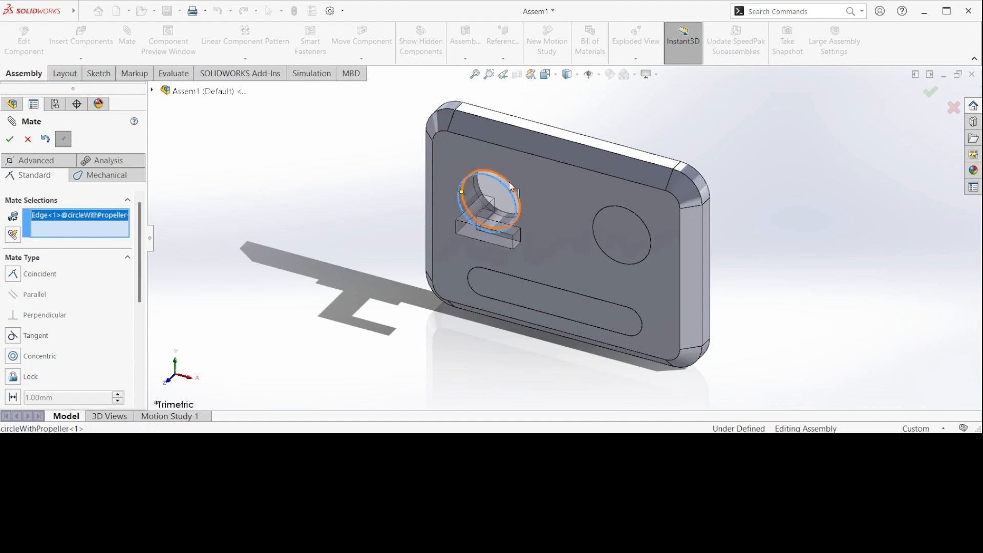
click(511, 185)
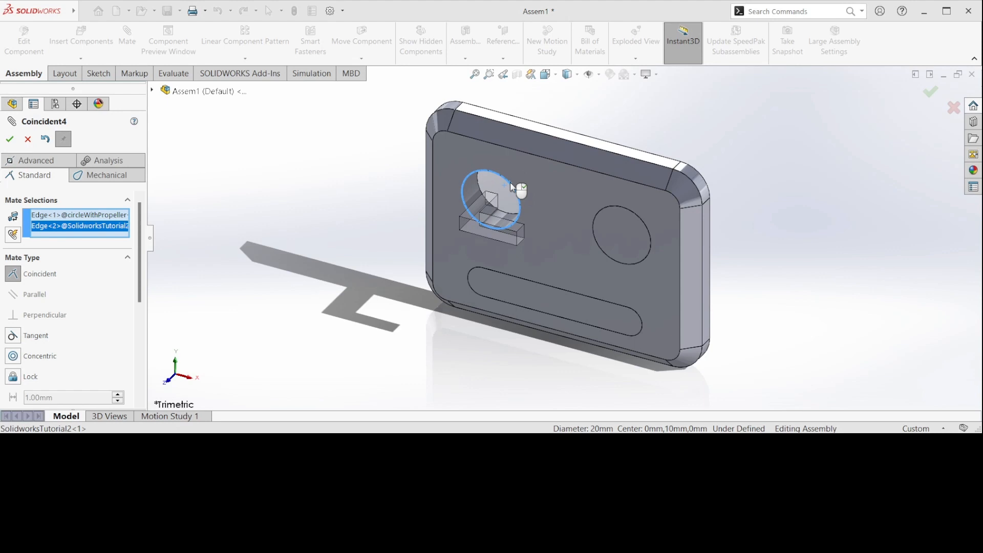
click(13, 336)
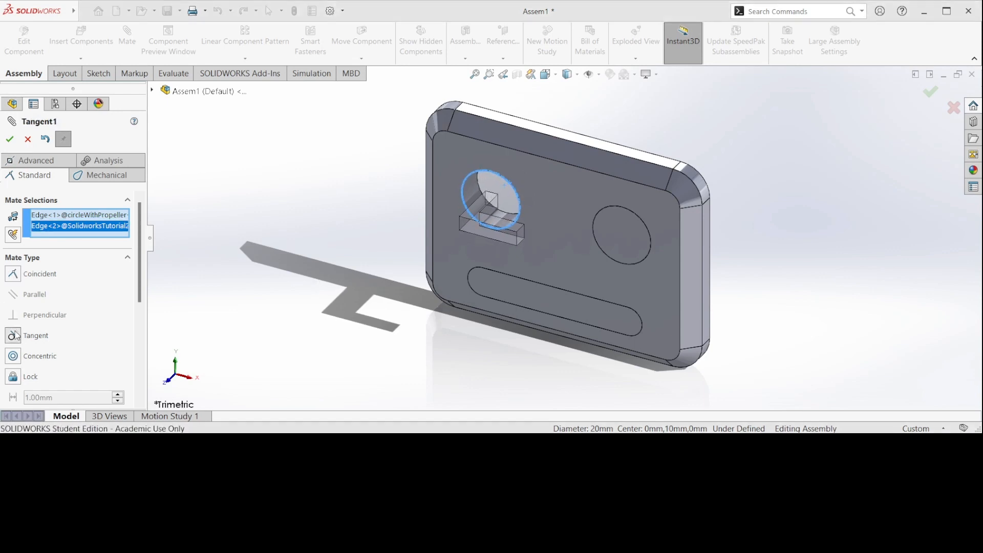
click(10, 139)
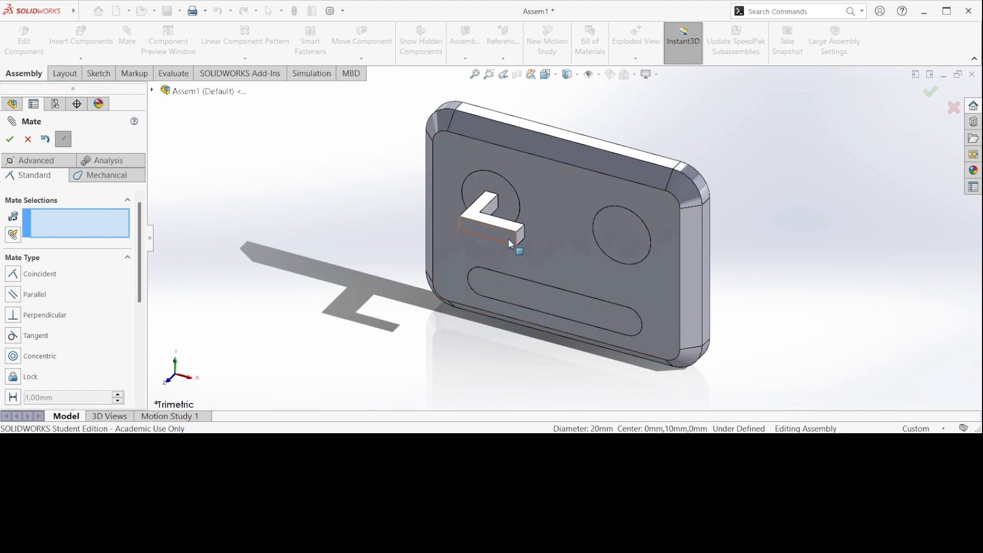
drag(520, 236, 449, 328)
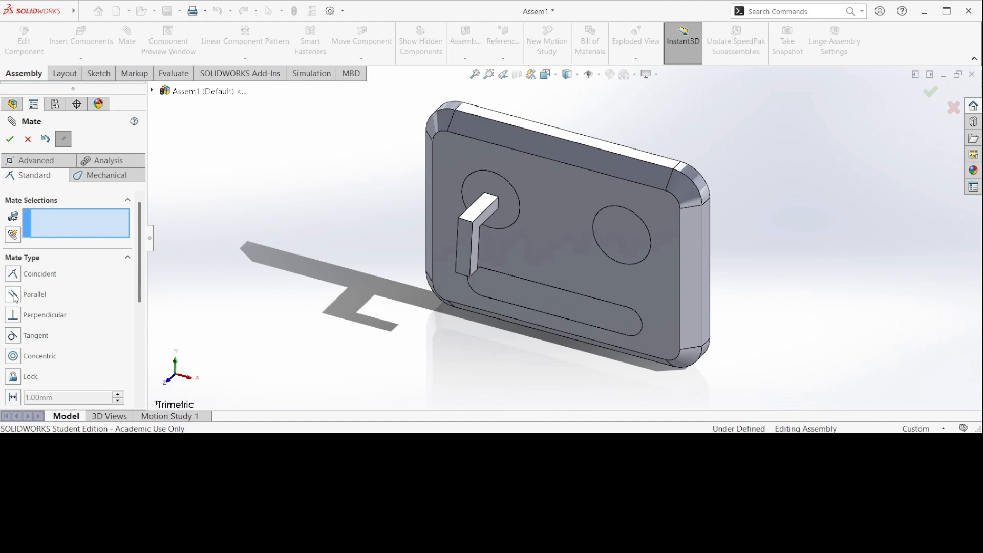
click(28, 140)
Delete the Coincident3 and Concentric4 mates from the assembly
click(534, 306)
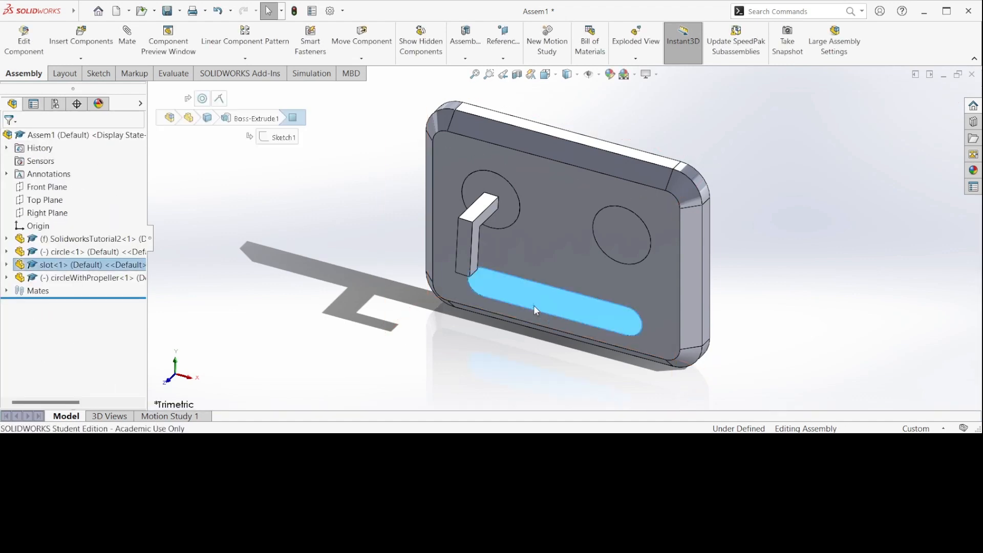
click(14, 291)
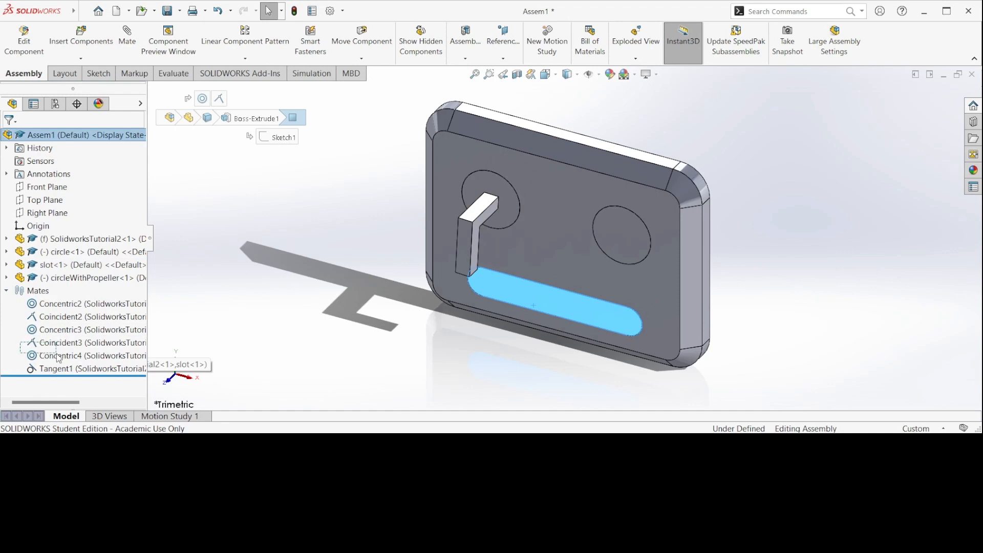
drag(59, 360, 59, 361)
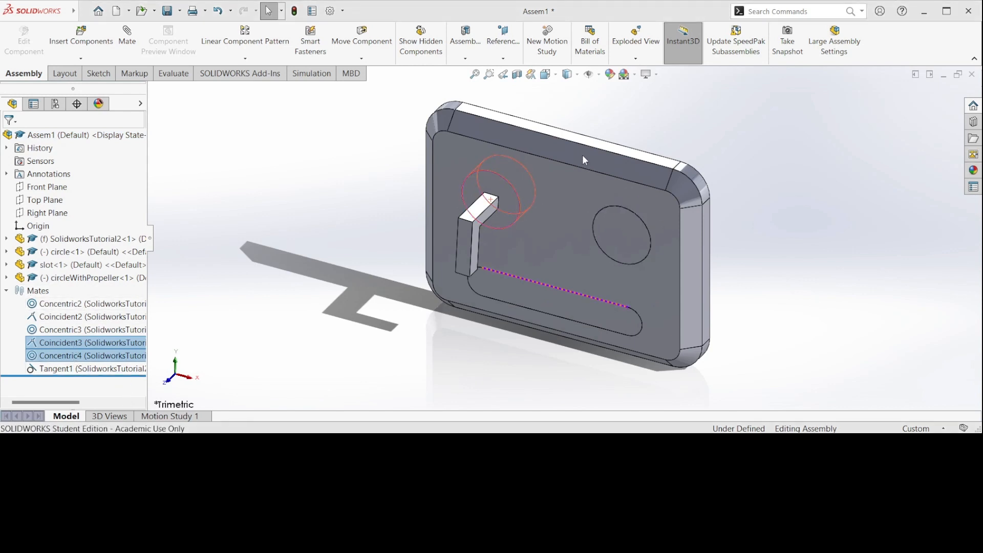
key(Delete)
Pull the slot part forward out of the mouth opening in the plate
click(528, 305)
drag(529, 305, 492, 337)
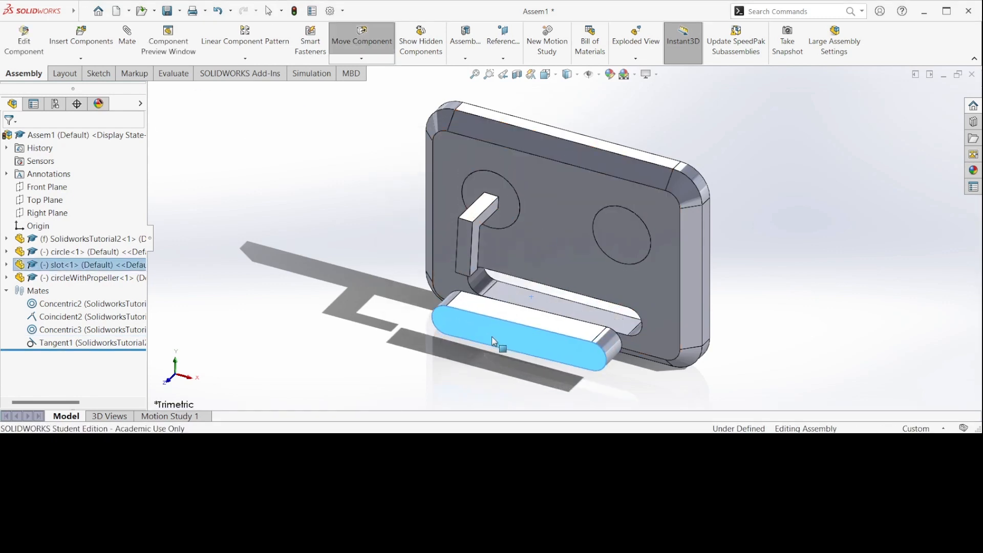
click(469, 382)
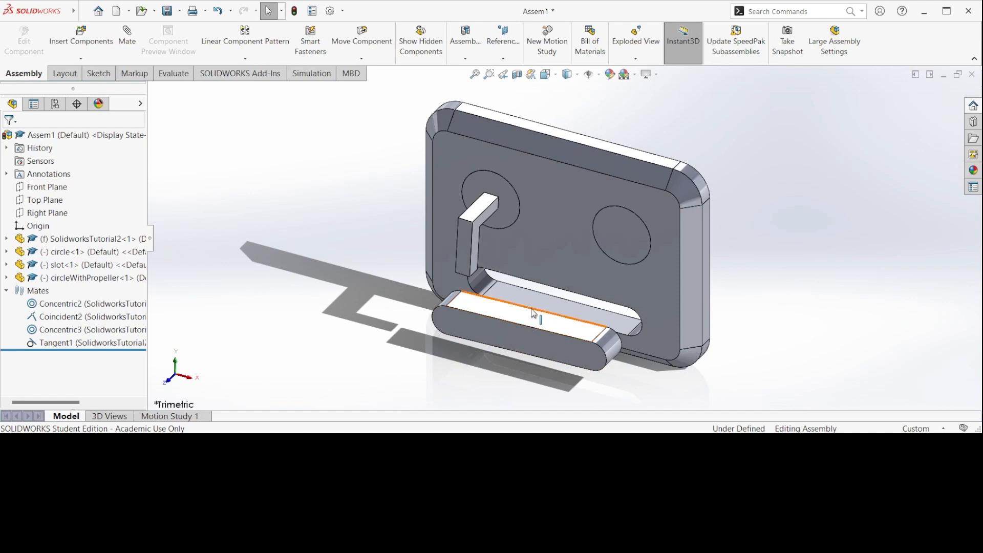
Add a parallel mate between the slot part's upper rear edge and the opening's upper front edge, and slide the slot further forward
click(532, 311)
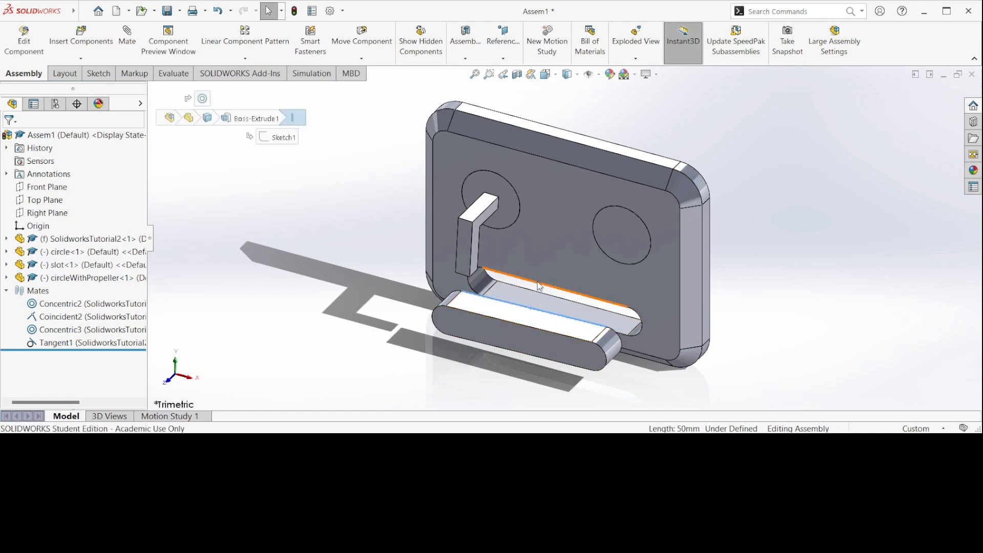
ctrl+click(539, 286)
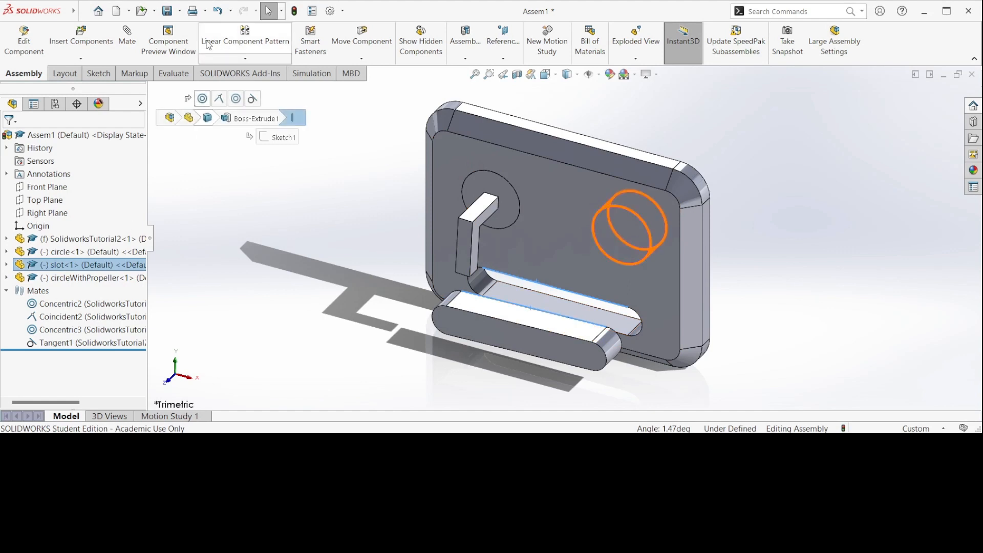
click(136, 43)
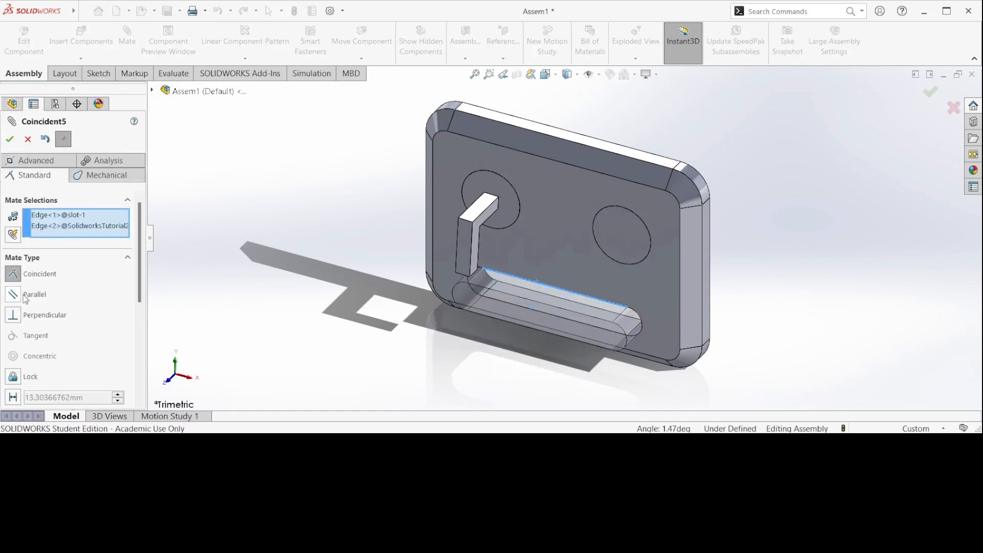
click(25, 296)
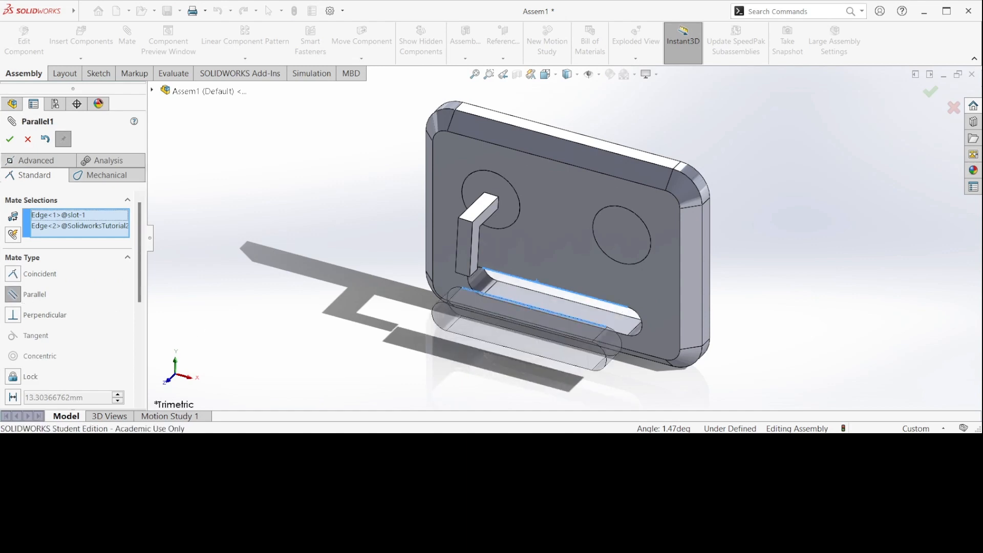
click(11, 140)
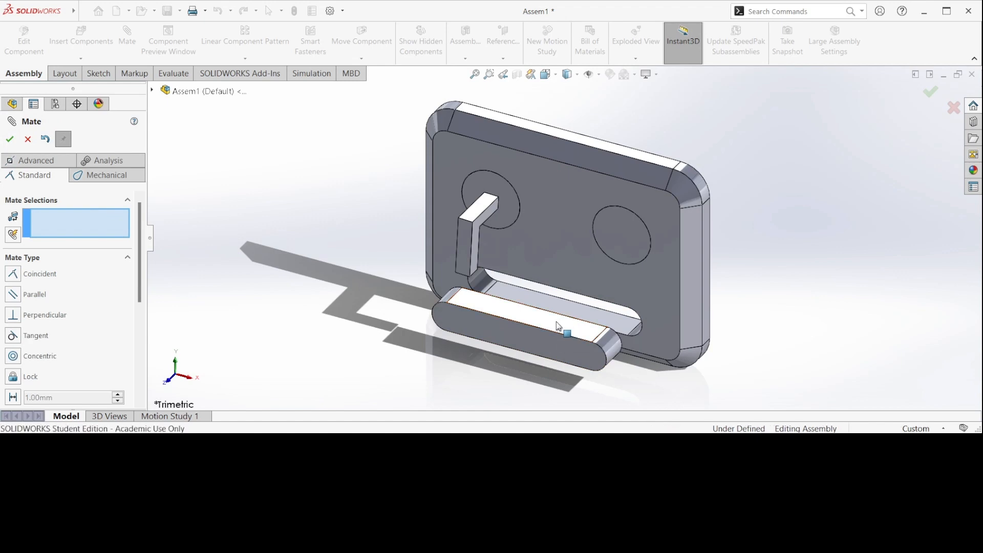
drag(560, 323, 526, 327)
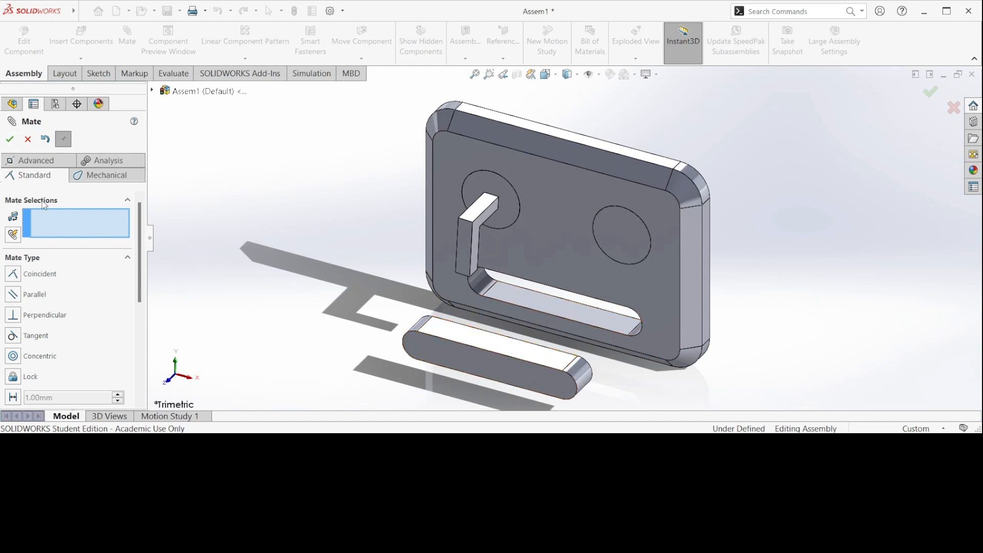
Finish the mate command and delete the Parallel1 mate from the assembly
click(10, 139)
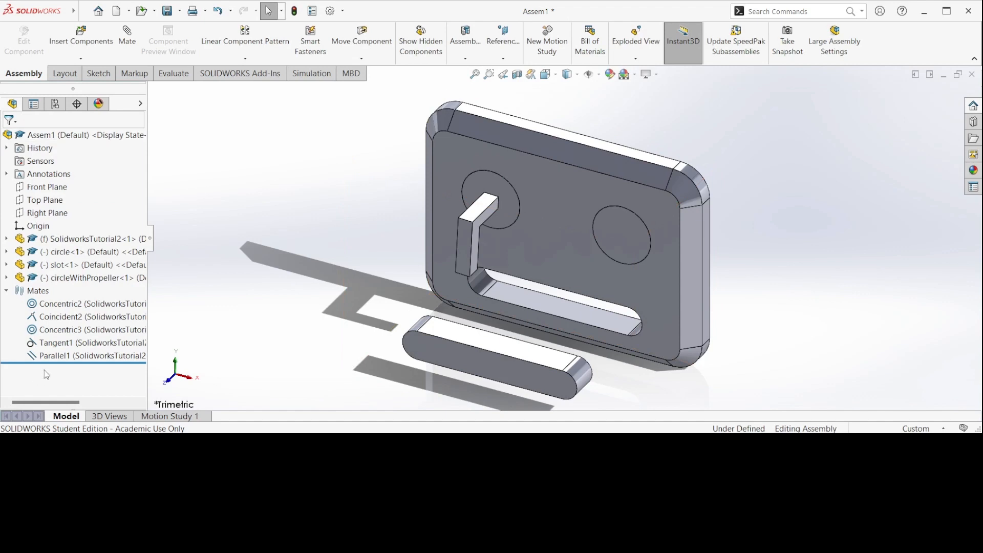
click(64, 356)
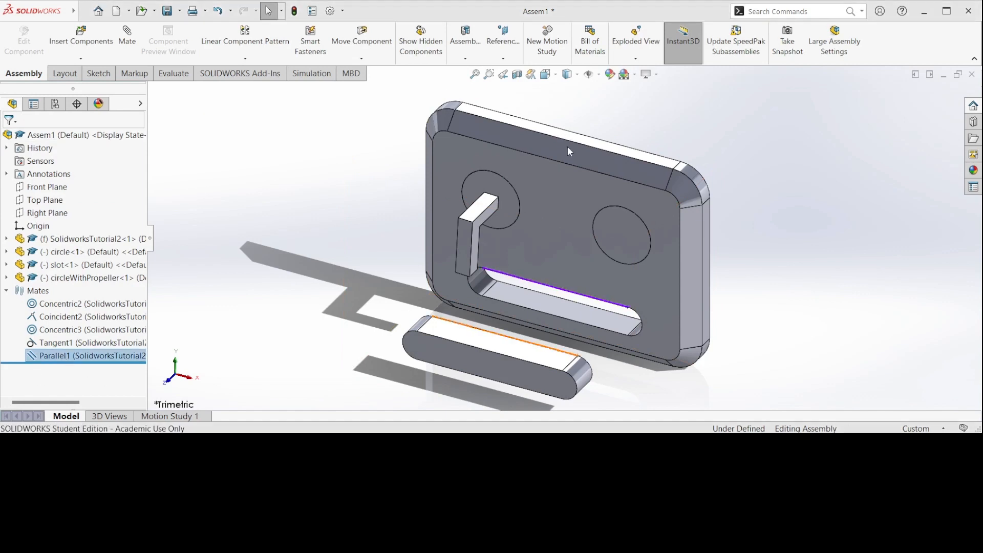
key(Delete)
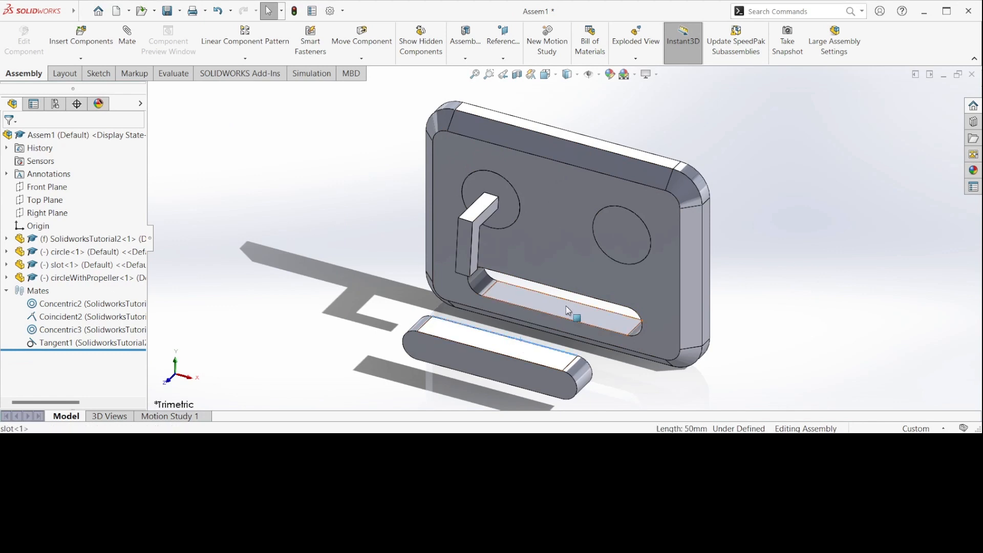
Add a perpendicular mate between the slot part's upper rear edge and the mouth opening's upper front edge, and shift the slot part lower
ctrl+click(570, 293)
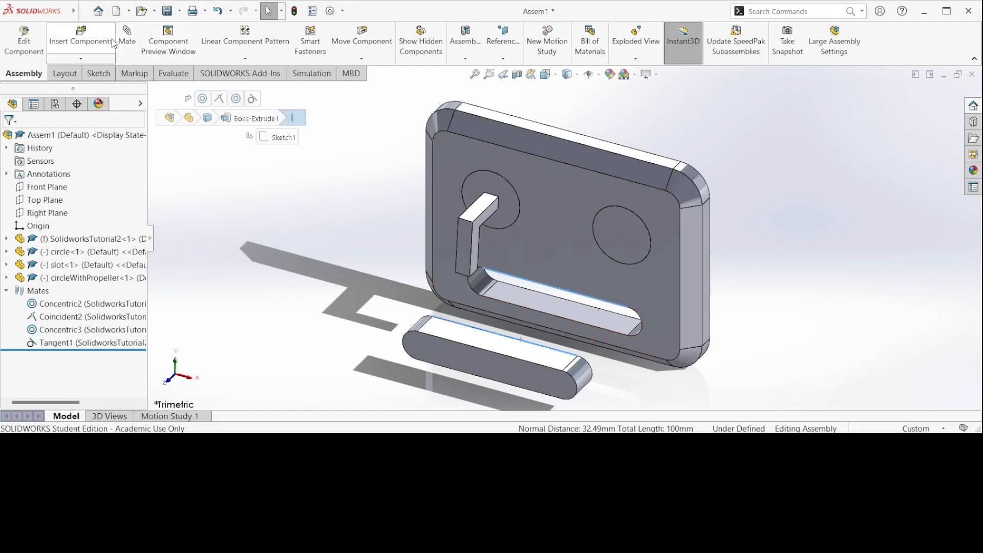
click(128, 36)
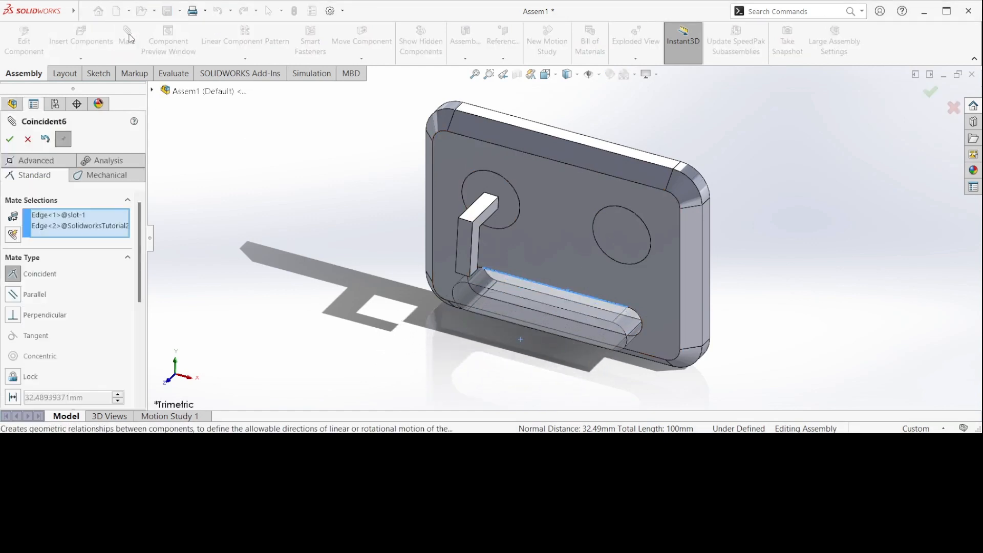
click(14, 317)
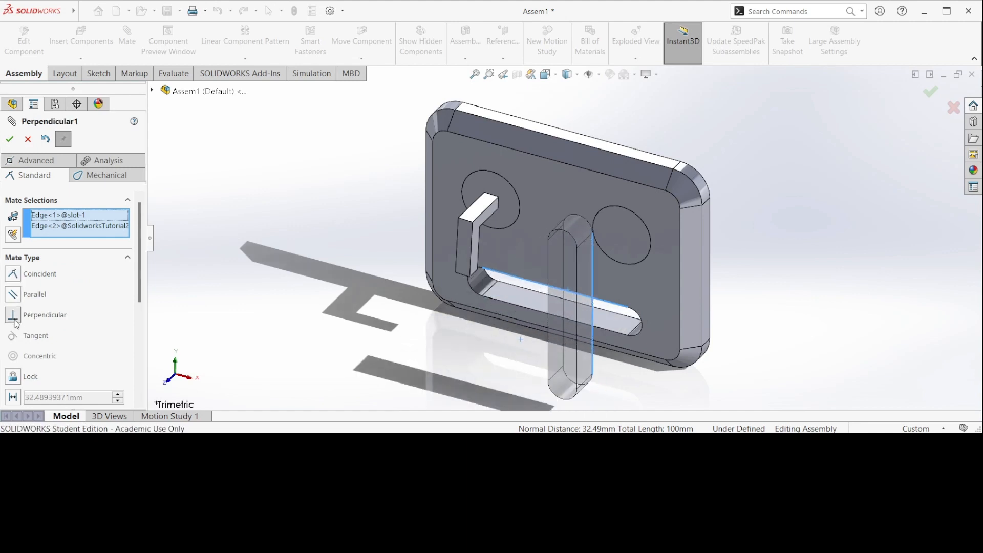
click(11, 141)
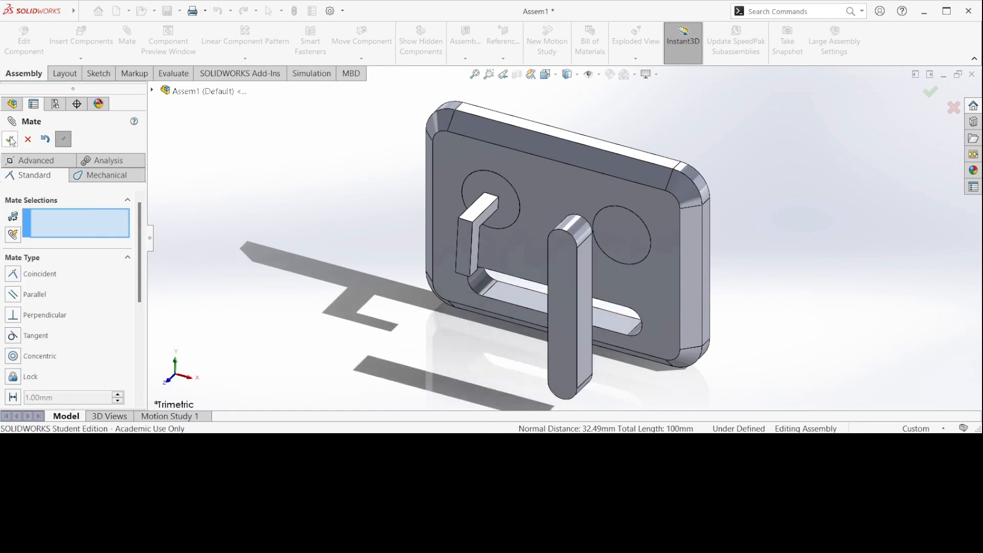
drag(581, 267, 578, 312)
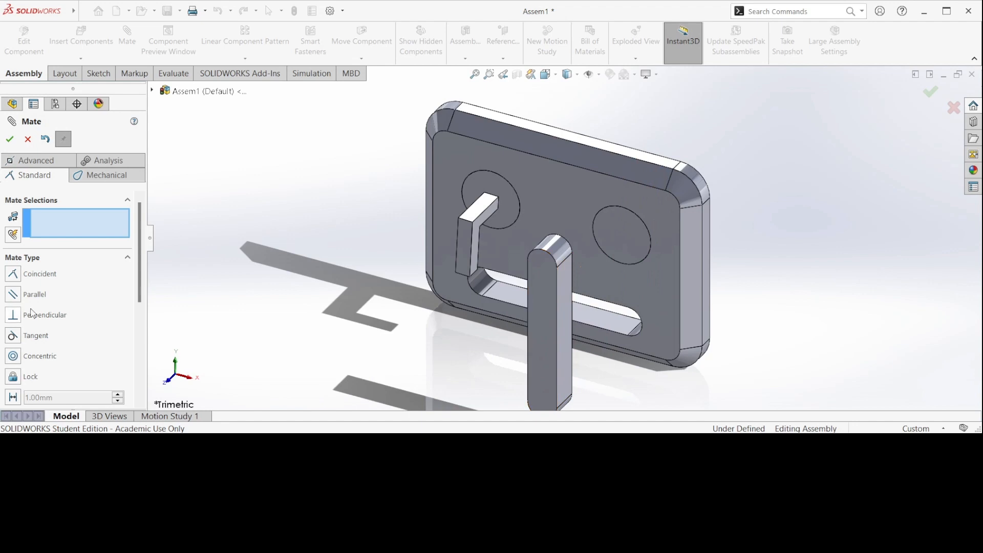
click(11, 139)
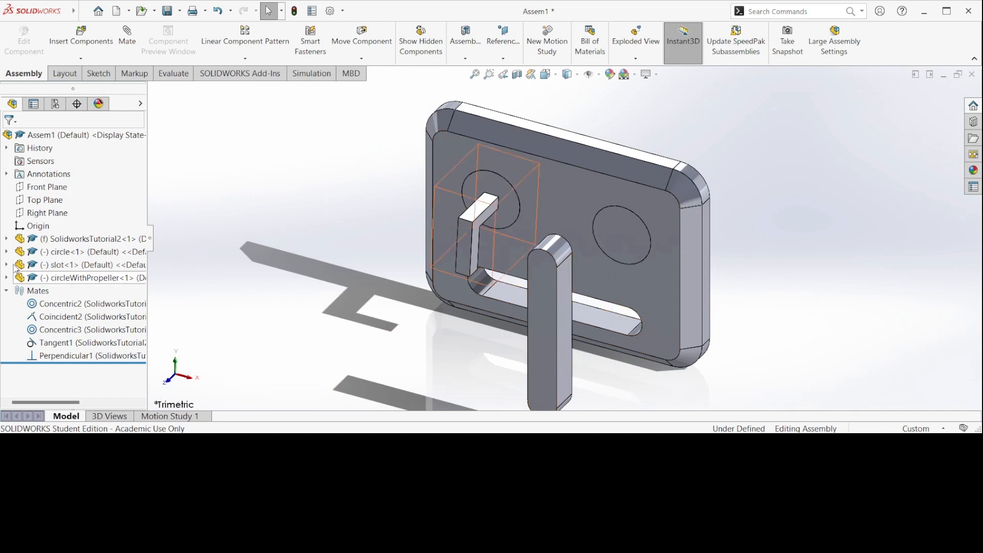
click(128, 43)
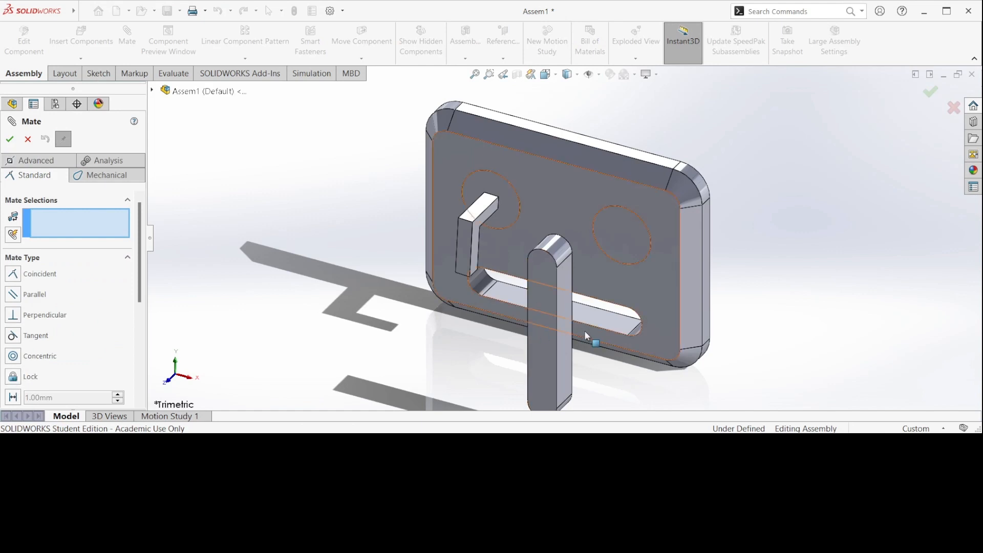
click(575, 352)
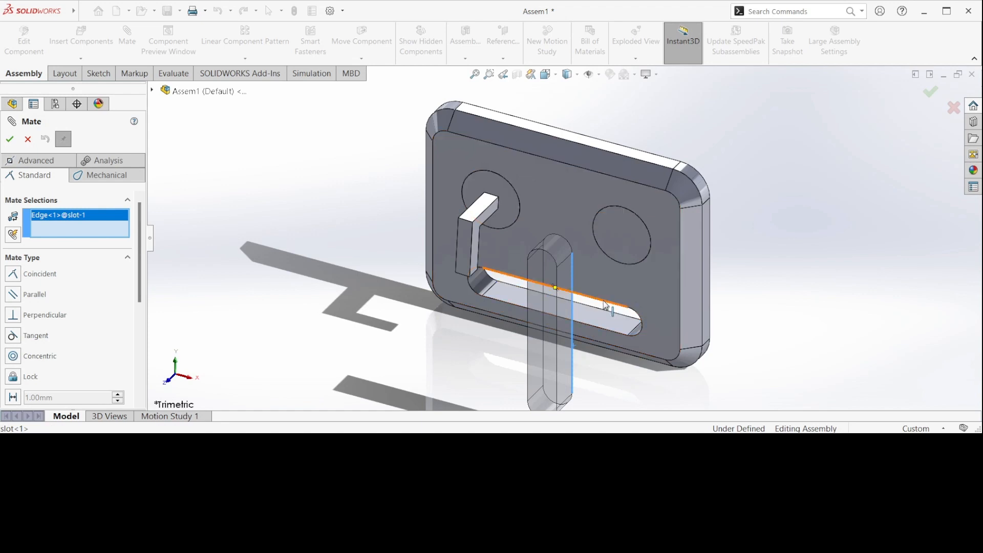
click(603, 327)
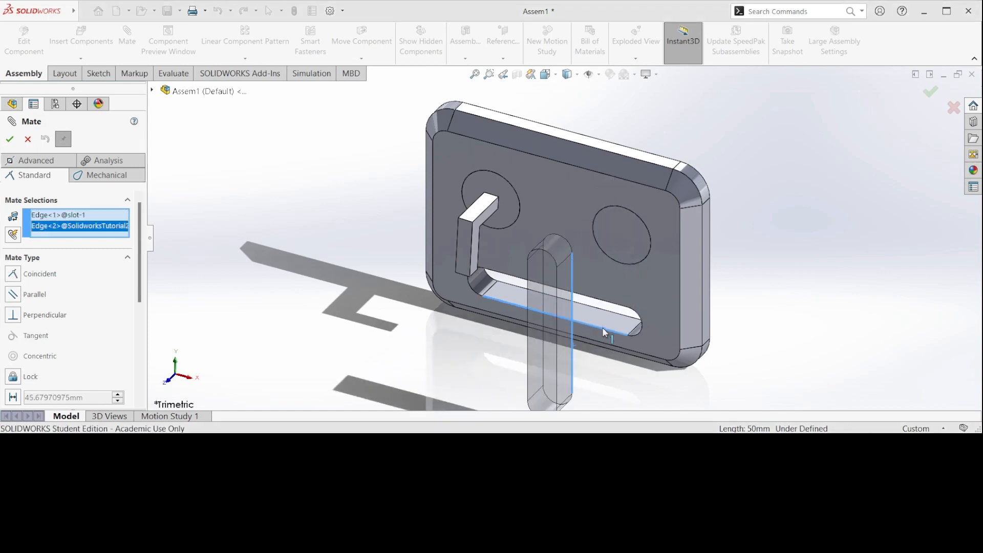
click(19, 370)
click(12, 142)
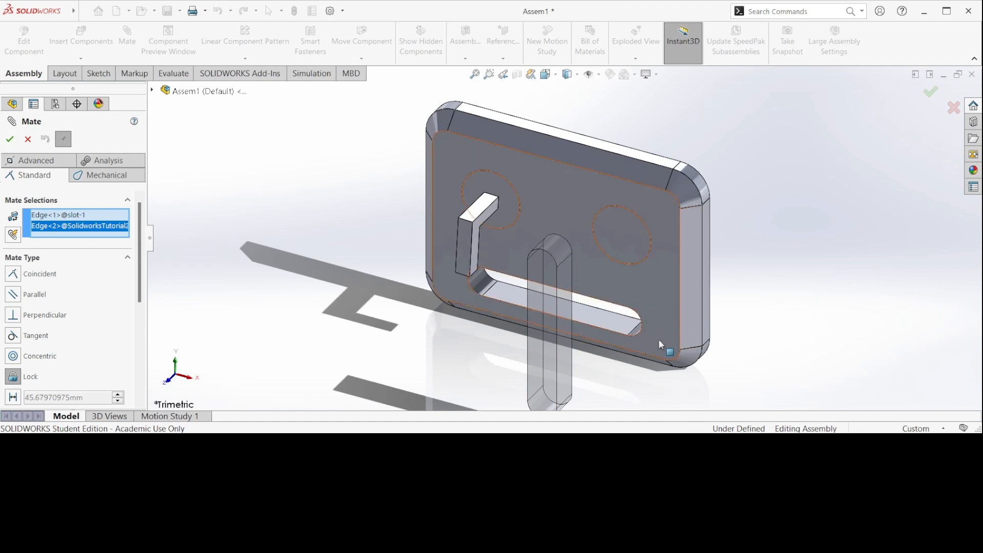
click(601, 328)
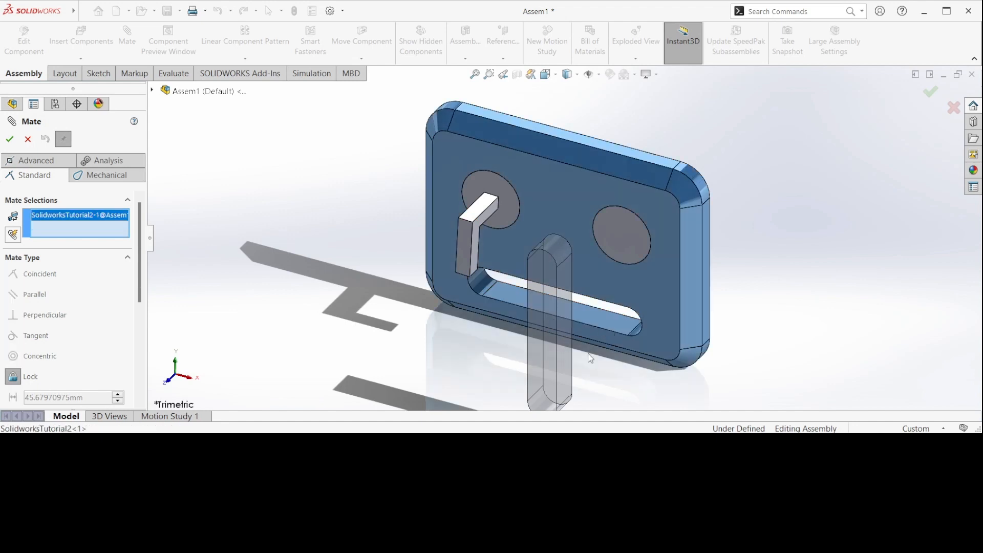
click(29, 139)
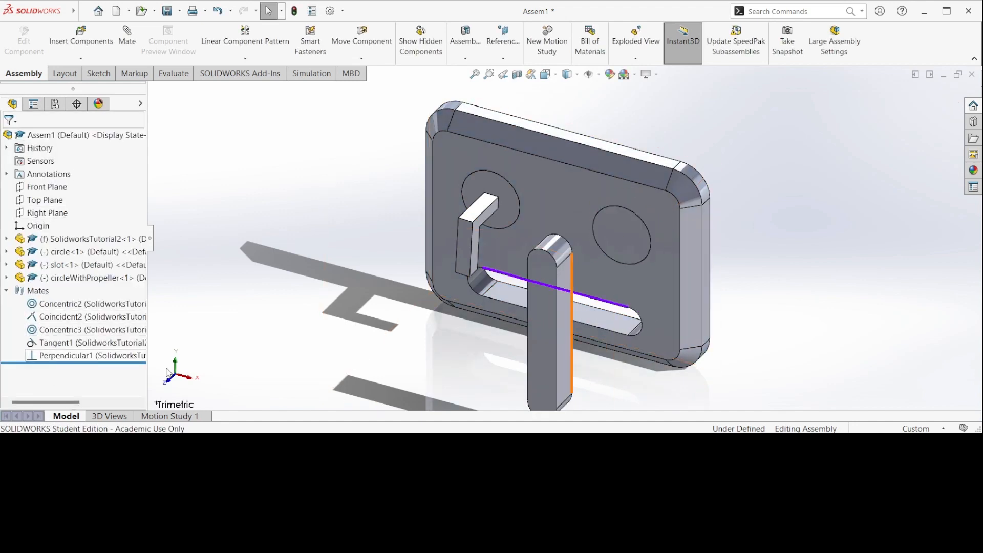
Move the upright slot part up and sideways until it partly covers the empty eye circle, and clear the selection
drag(568, 353, 615, 254)
click(615, 280)
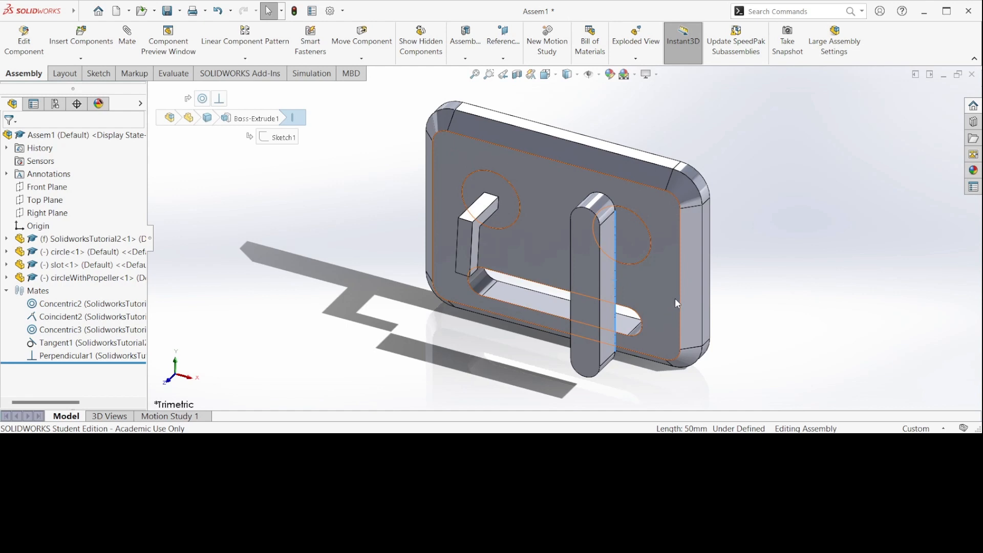
key(Escape)
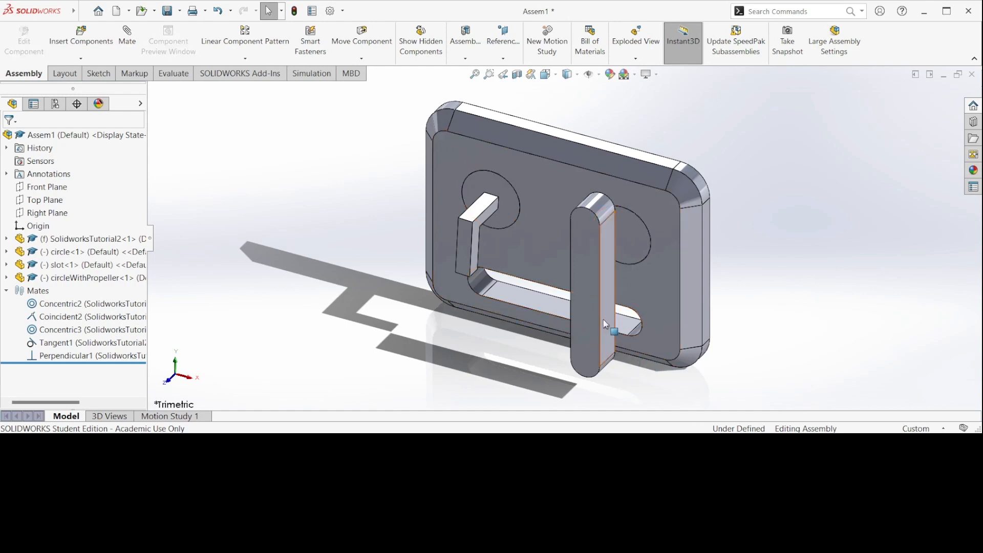
Add a lock mate between the slot part's long flat side face and the plate's front face
click(608, 321)
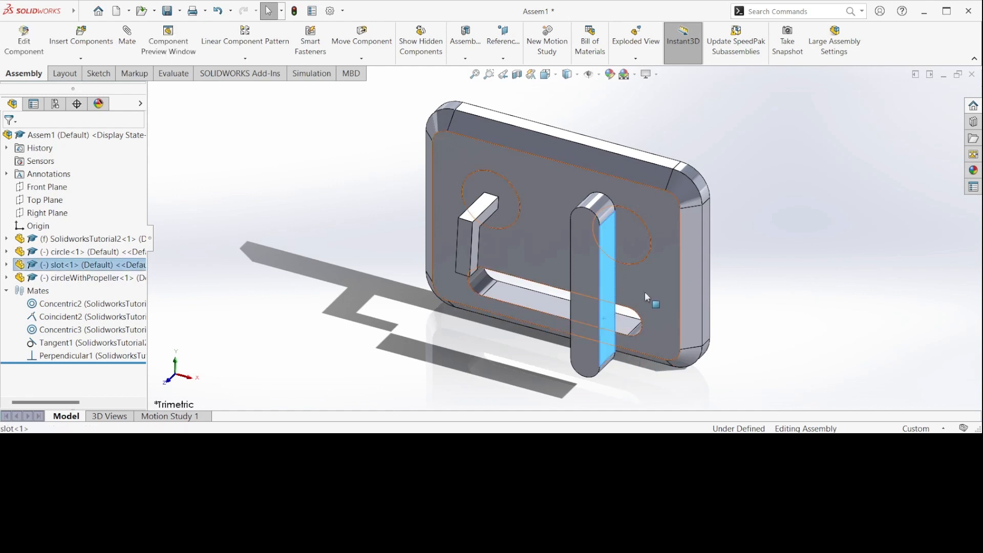
ctrl+click(644, 291)
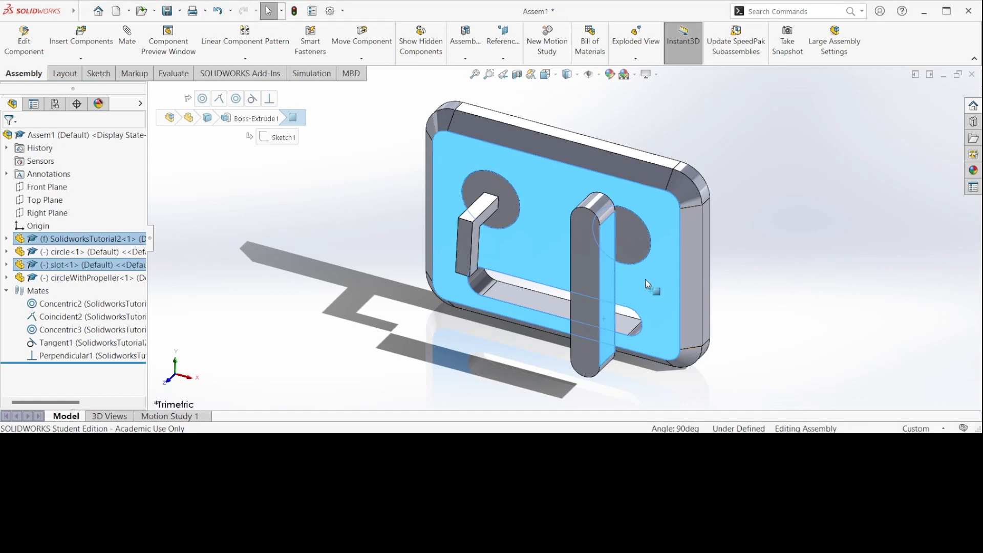
click(127, 36)
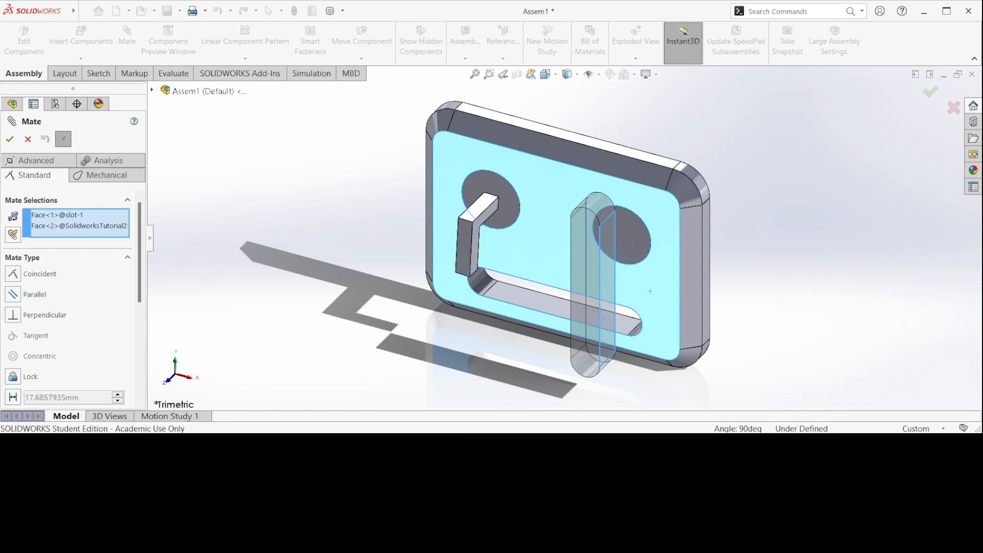
click(14, 378)
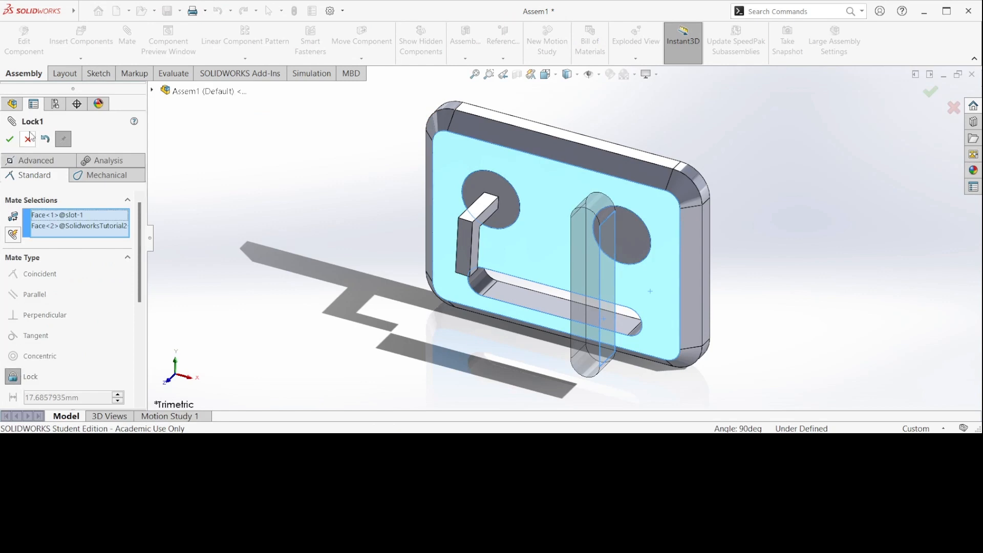
click(10, 139)
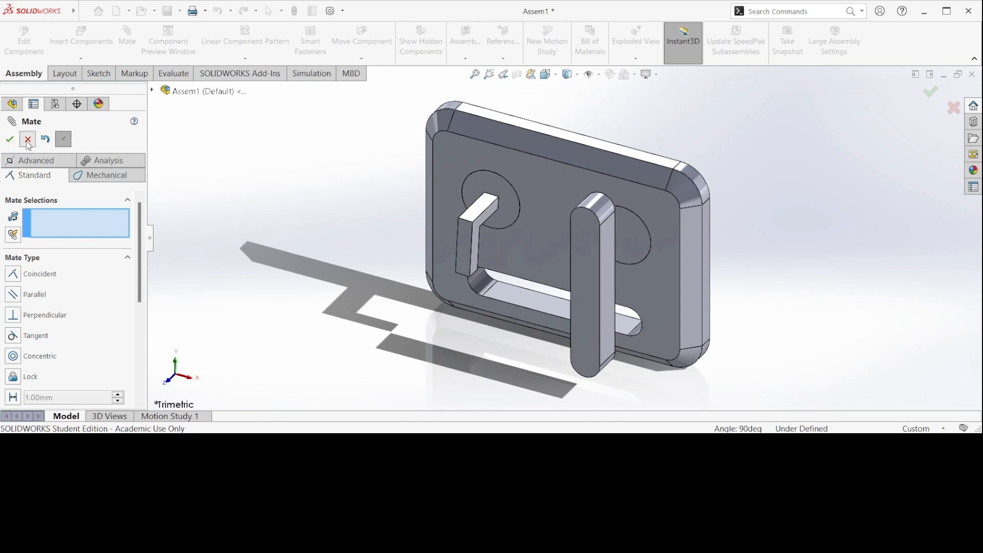
click(11, 139)
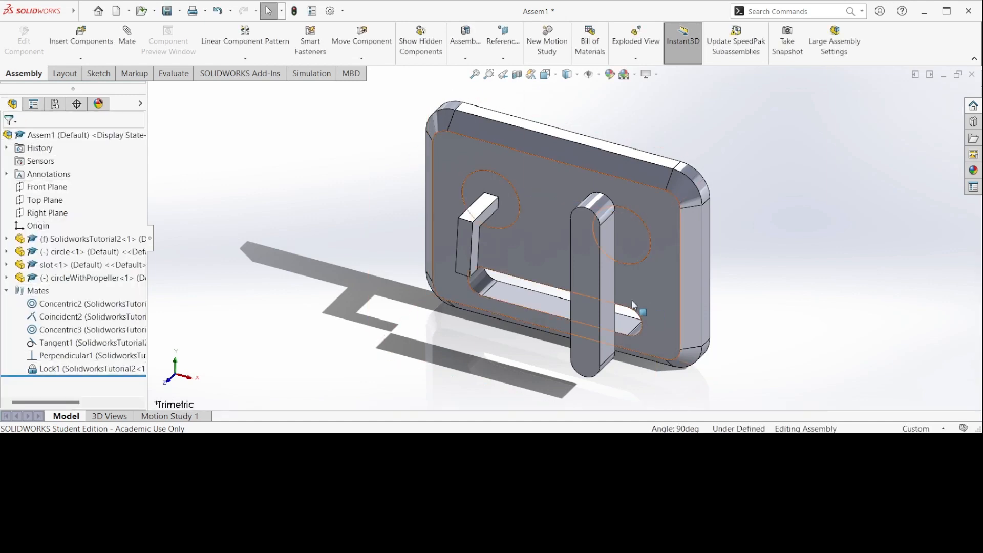
Check the locked slot part's position relative to the plate in the isometric and right views, ending in the isometric view
click(586, 306)
click(646, 300)
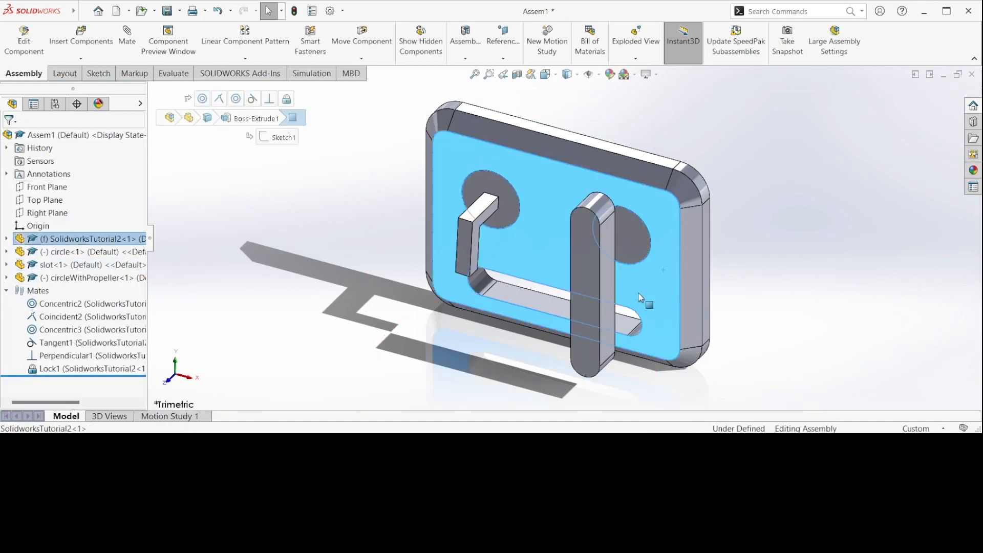
click(546, 75)
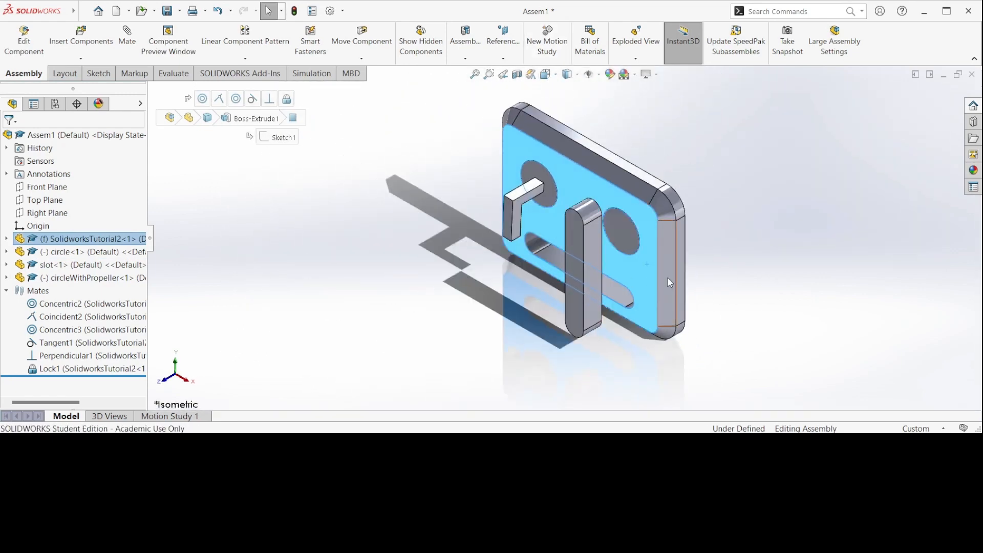
click(676, 271)
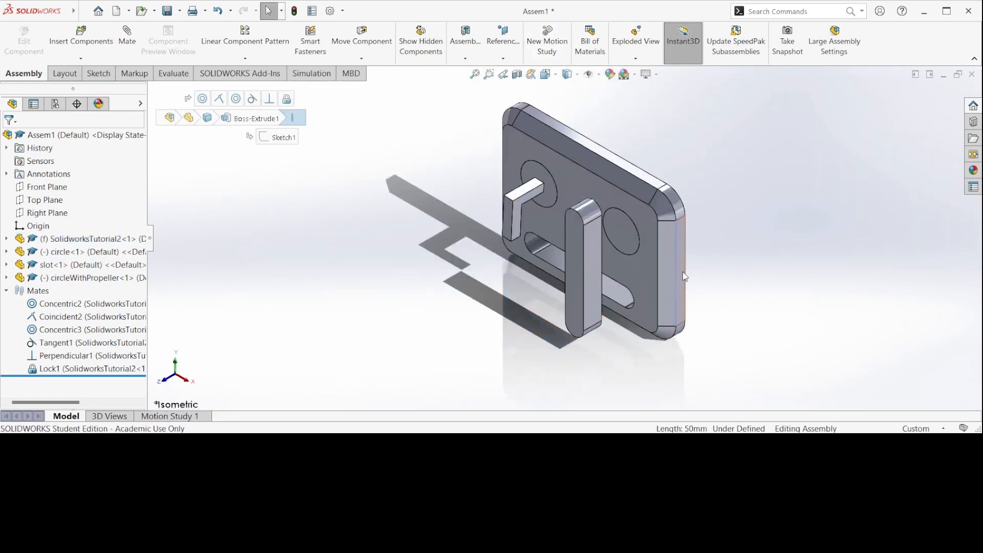
click(584, 247)
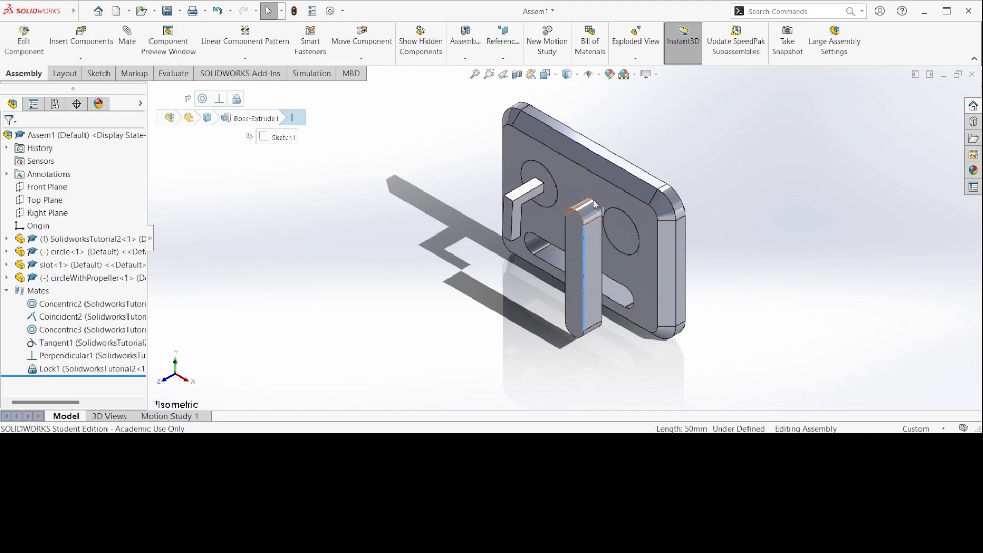
click(545, 75)
click(494, 298)
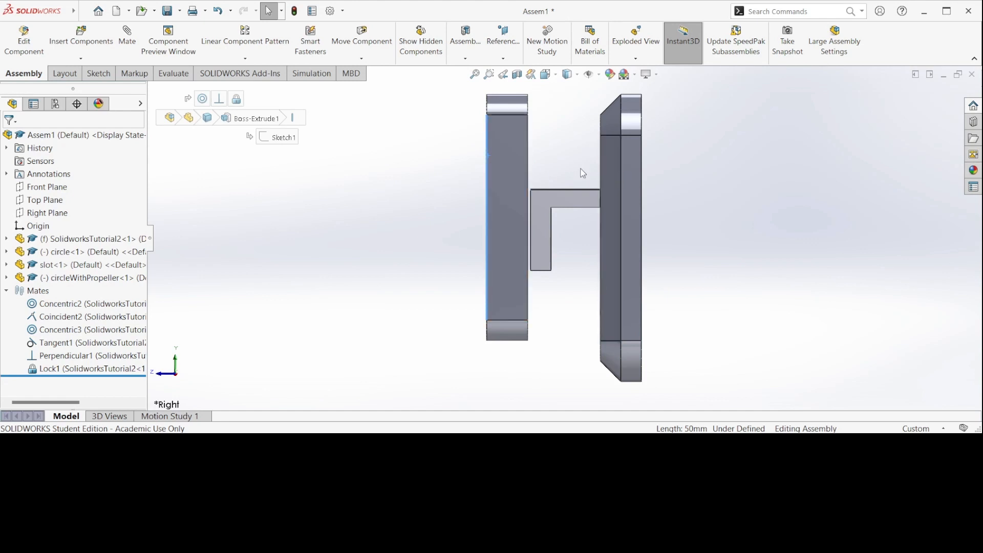
click(546, 75)
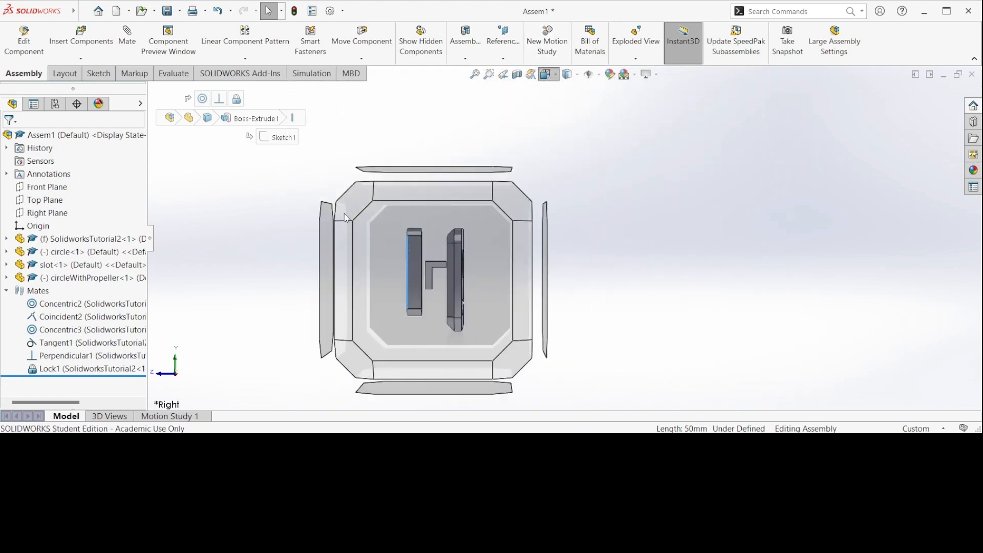
click(356, 203)
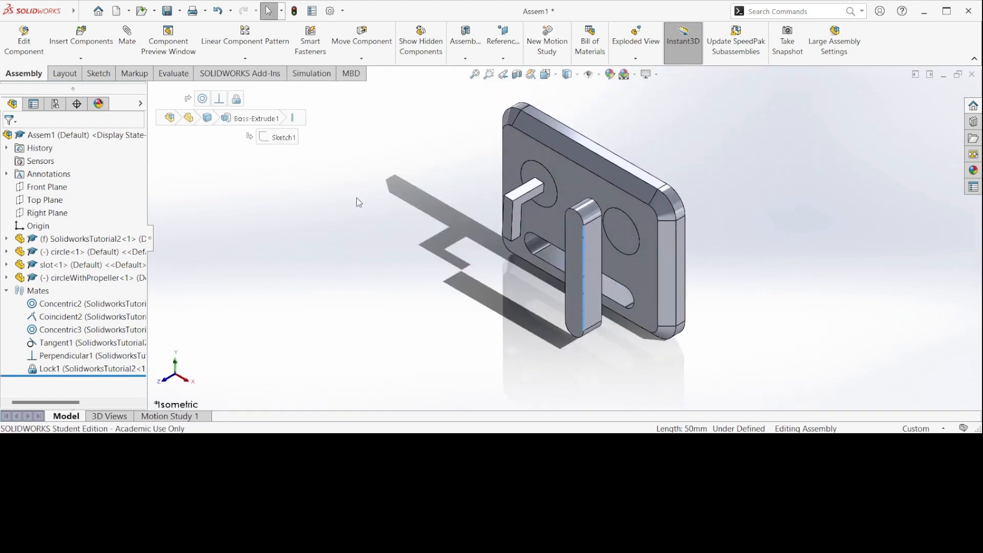